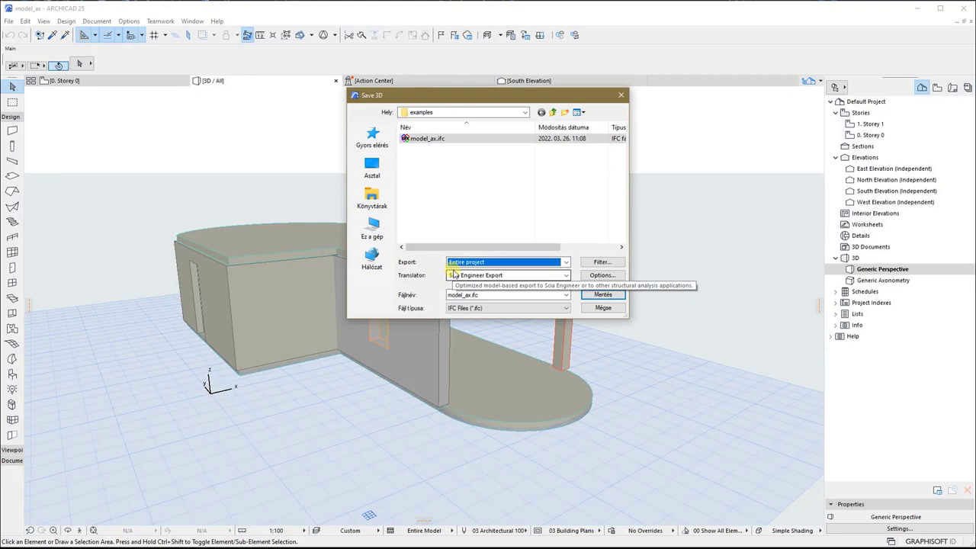
- Save the ARCHICAD model as model_ax.ifc, overwriting the existing file of that name
click(599, 294)
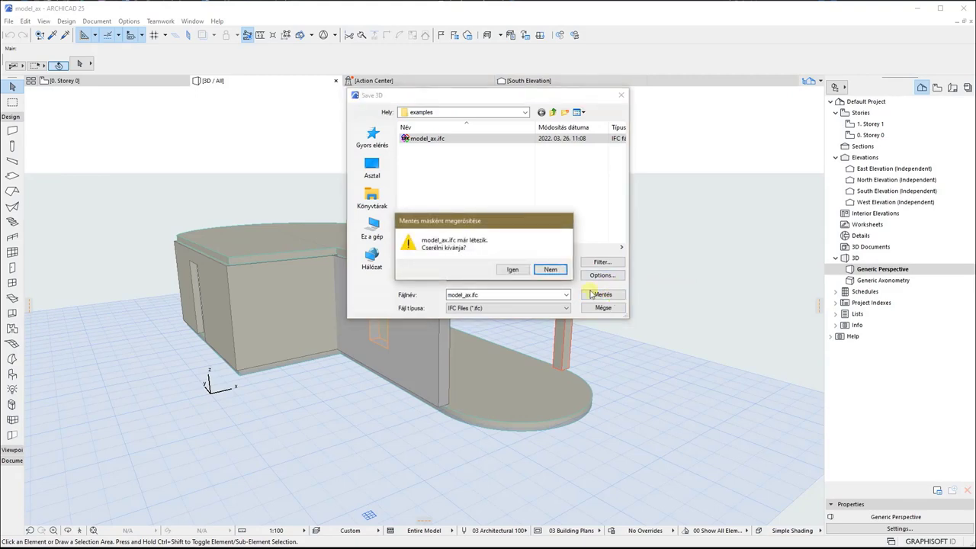
click(512, 270)
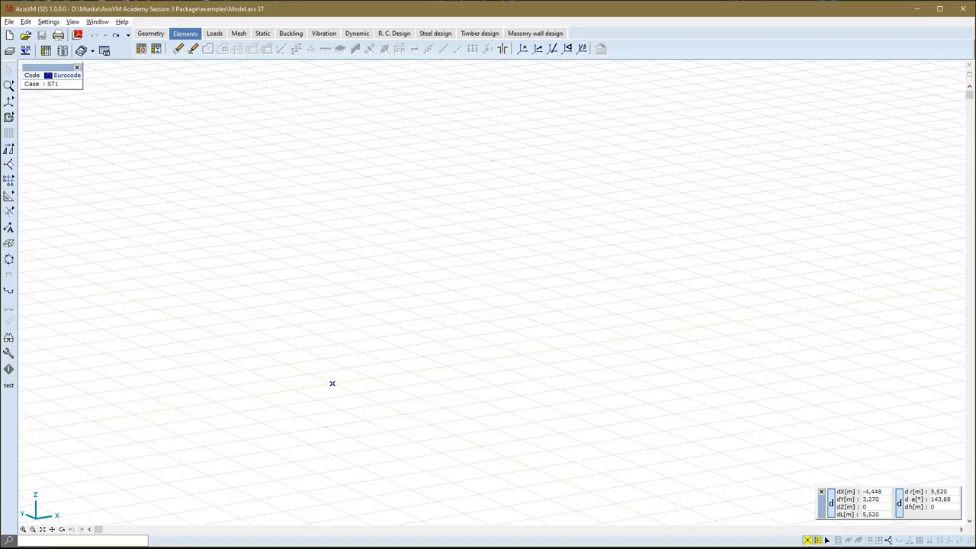
- Import model_ax.ifc into AxisVM with the default IFC import settings
click(9, 22)
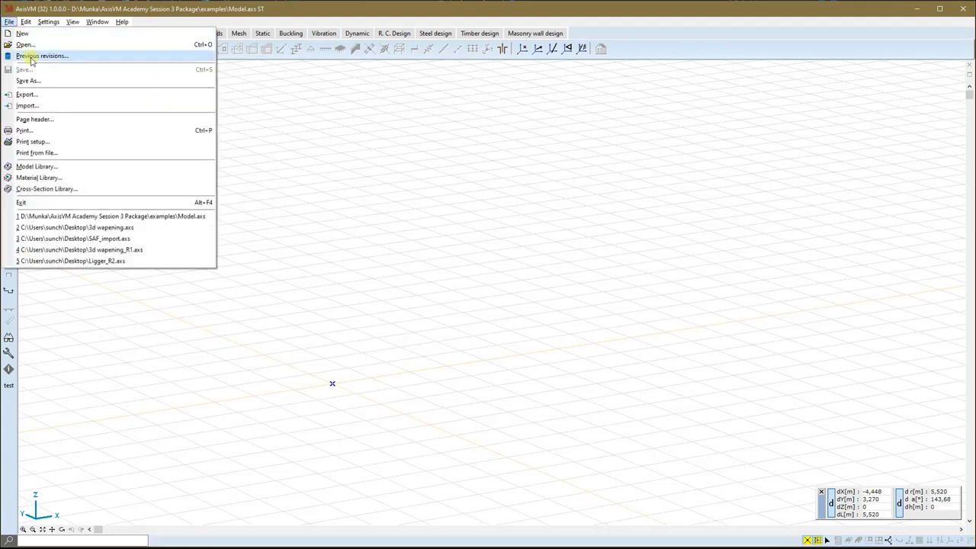
click(44, 104)
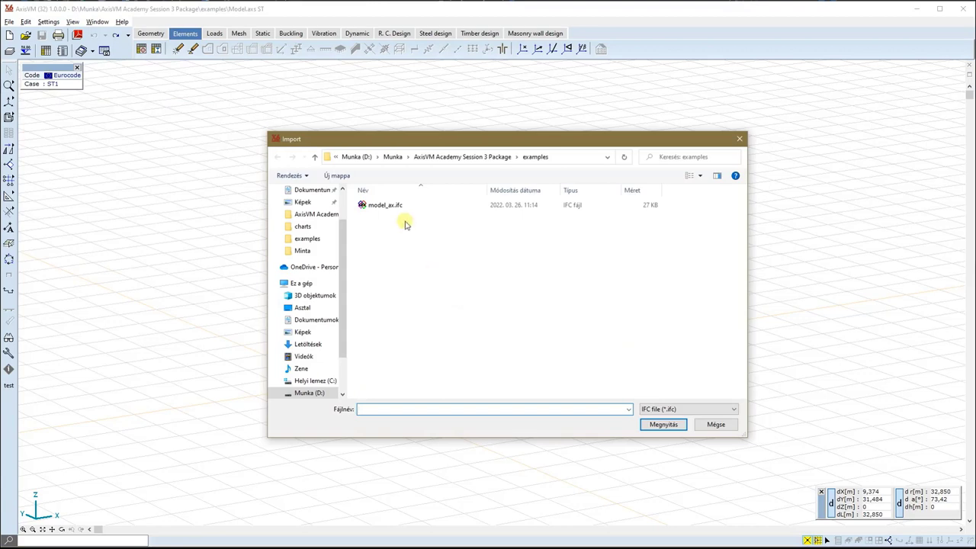
click(404, 208)
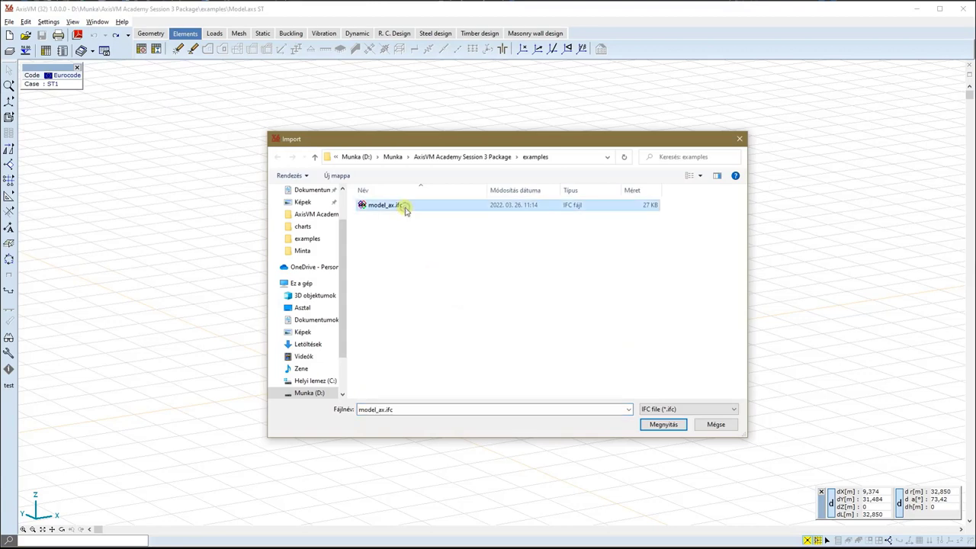
click(673, 424)
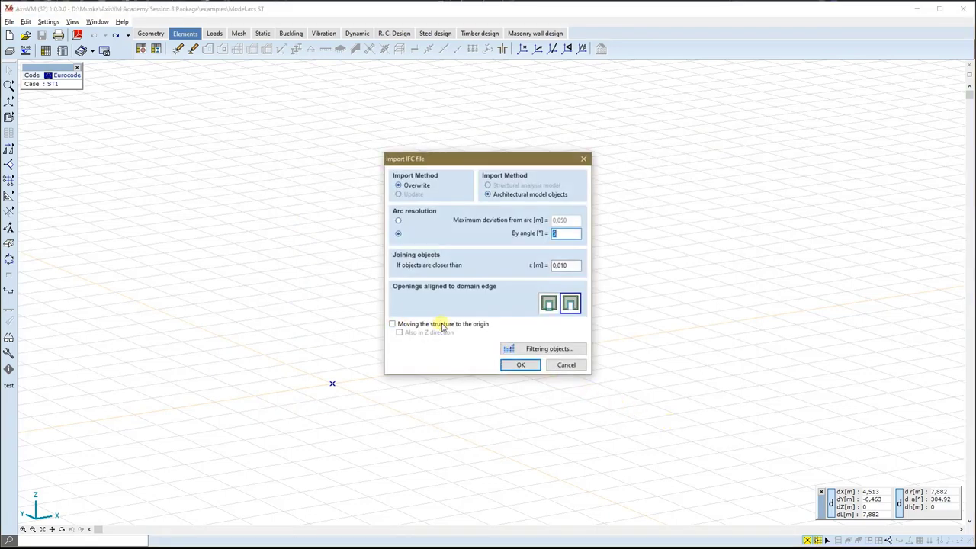
click(522, 365)
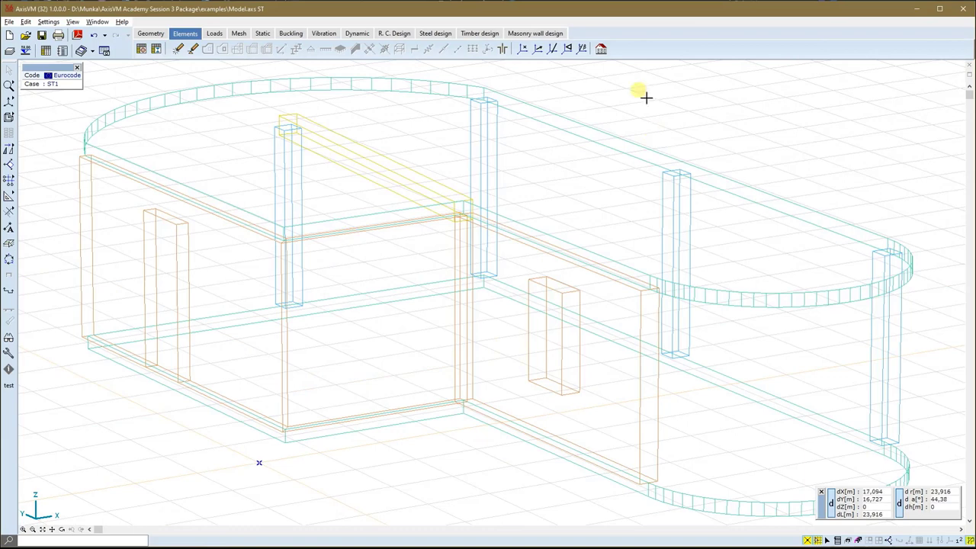
- Convert all architectural objects into a structural framework with Auto material
click(600, 49)
click(291, 274)
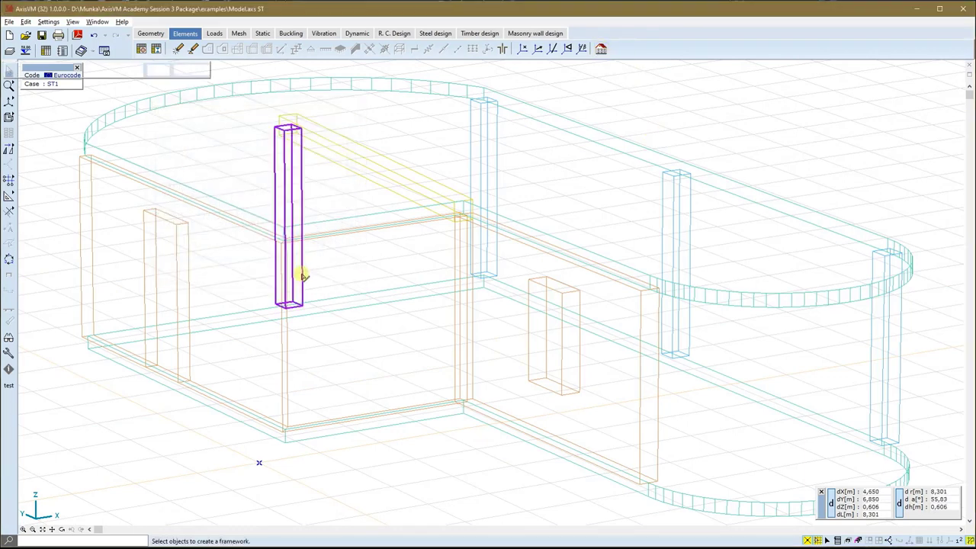
click(69, 70)
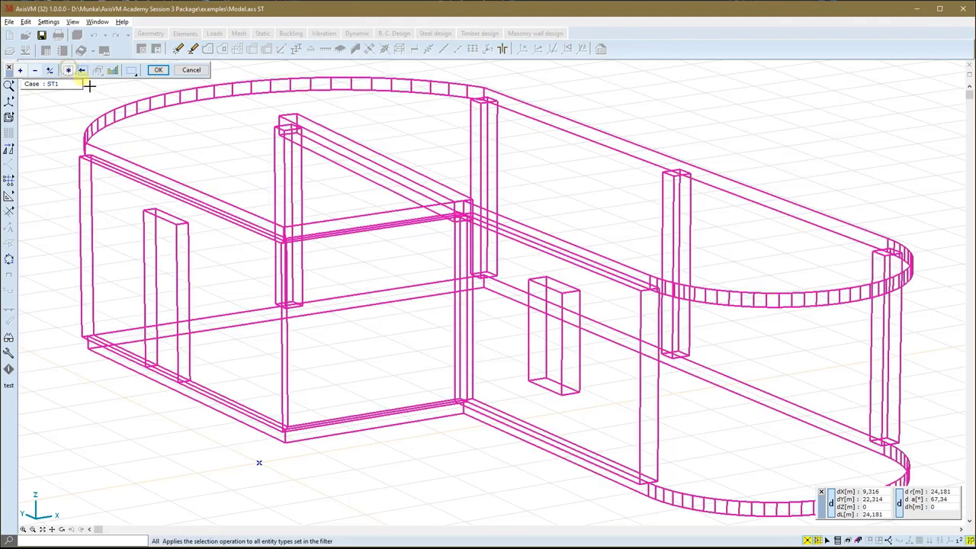
click(158, 70)
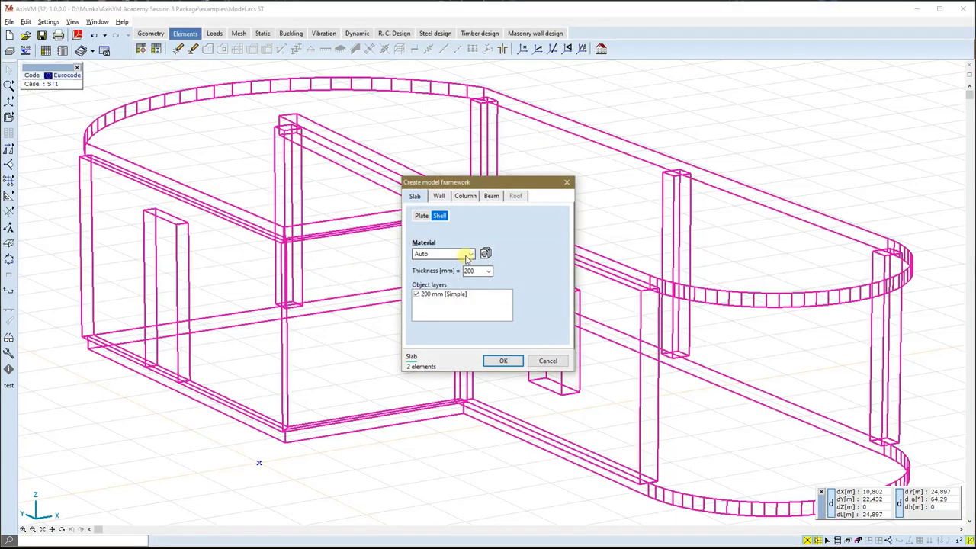
click(470, 254)
click(471, 254)
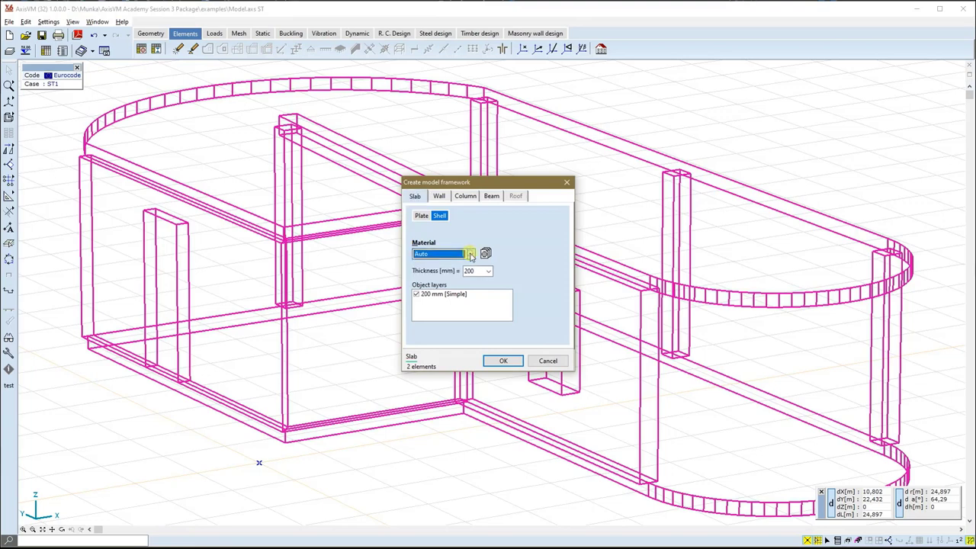
click(505, 361)
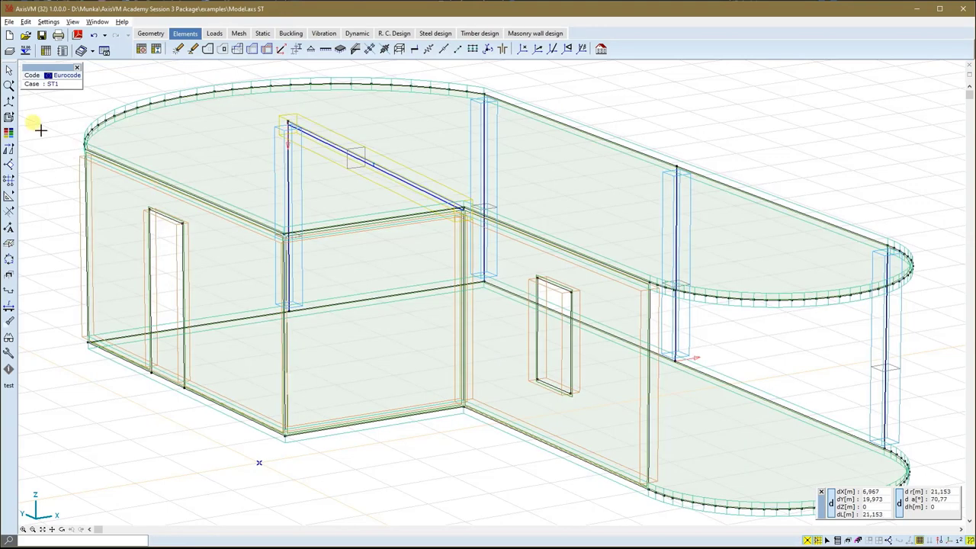
- Display the model as shaded solids and view it from a lower angle
click(8, 116)
click(63, 119)
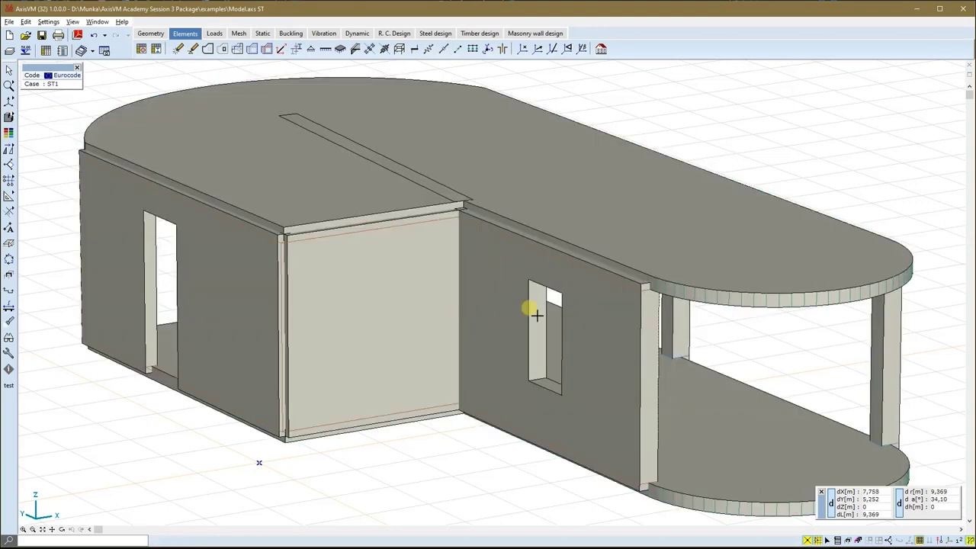
shift+middle_drag(763, 327, 789, 313)
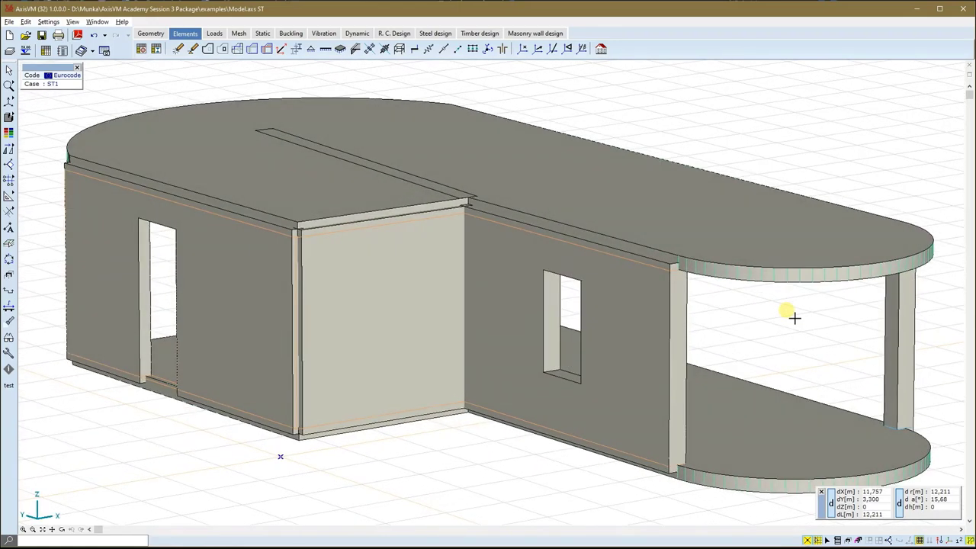
scroll(794, 317, down, 1)
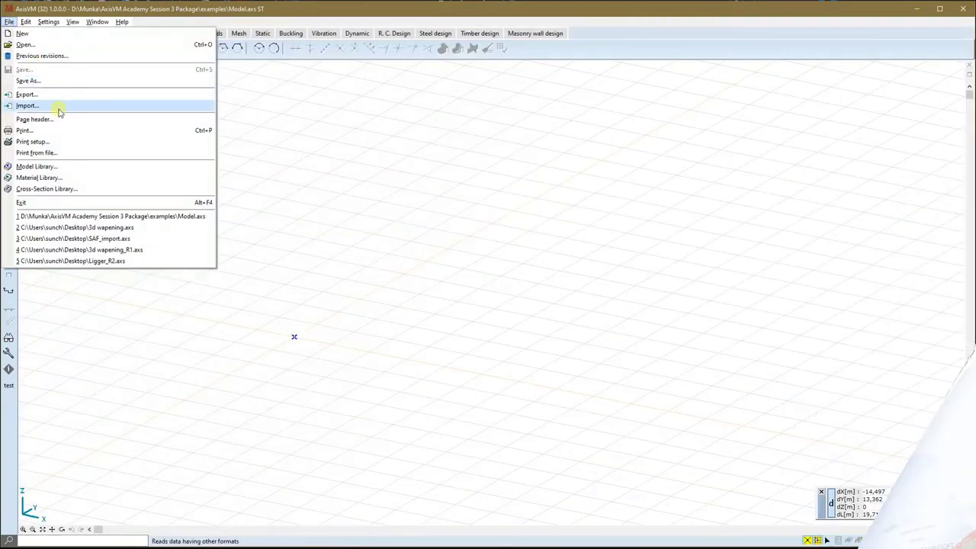
- Reimport model_ax.ifc with an object filter that leaves out the columns
click(61, 107)
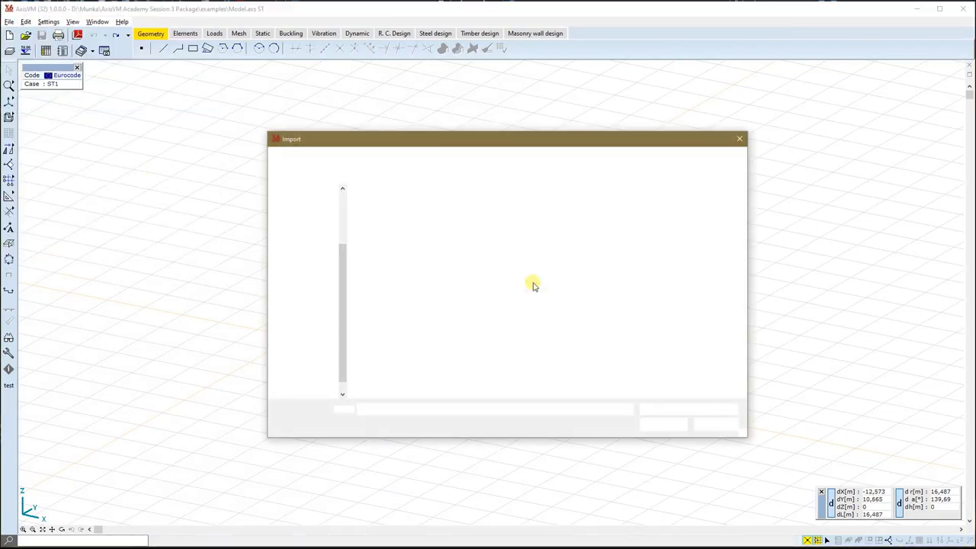
click(414, 204)
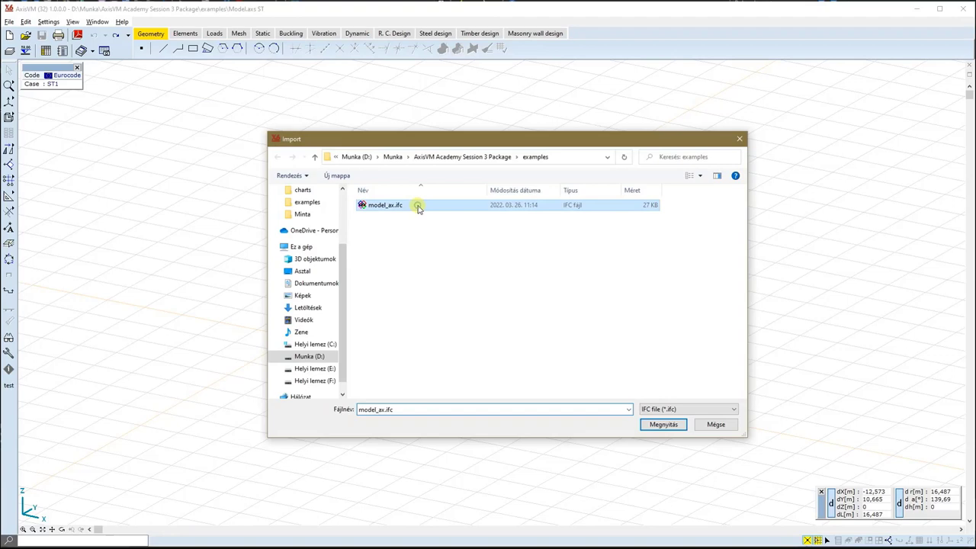
click(661, 426)
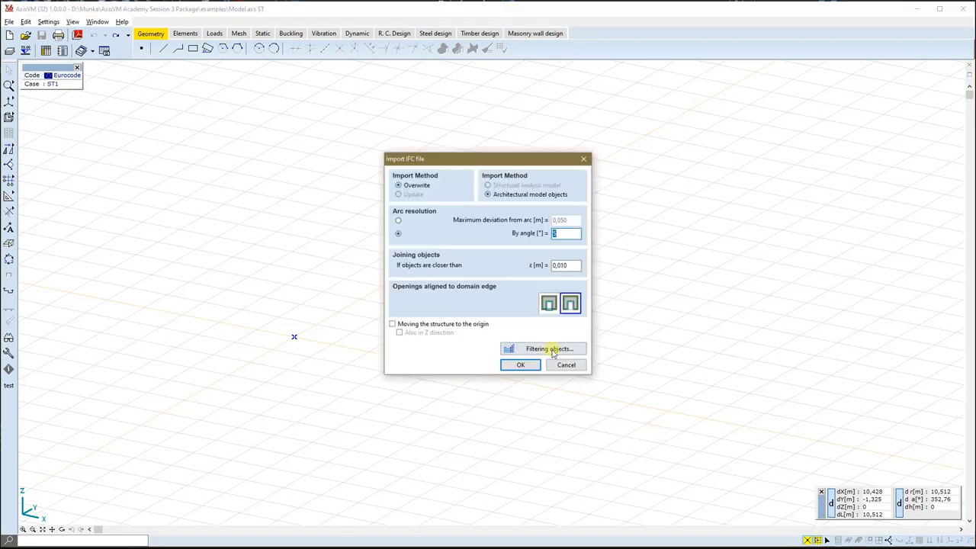
click(548, 350)
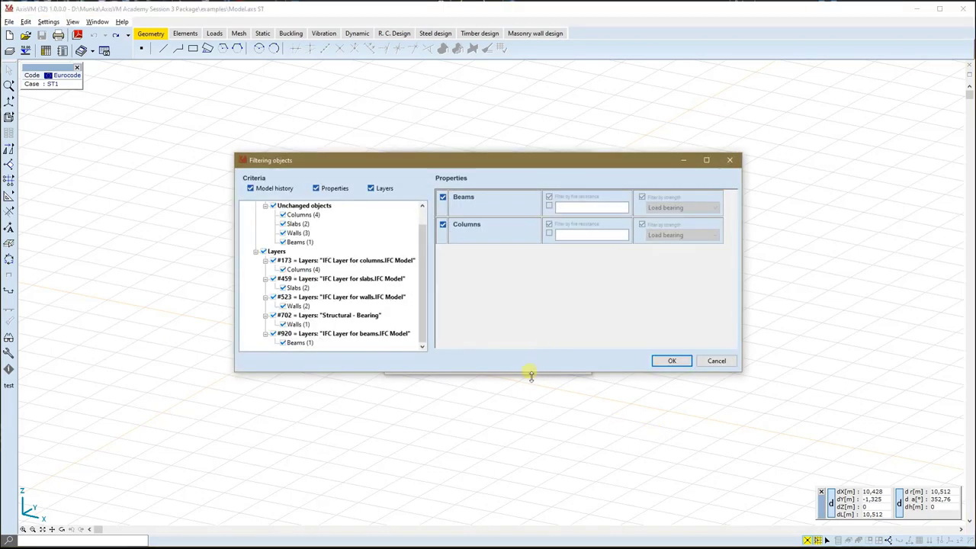
drag(531, 374, 521, 464)
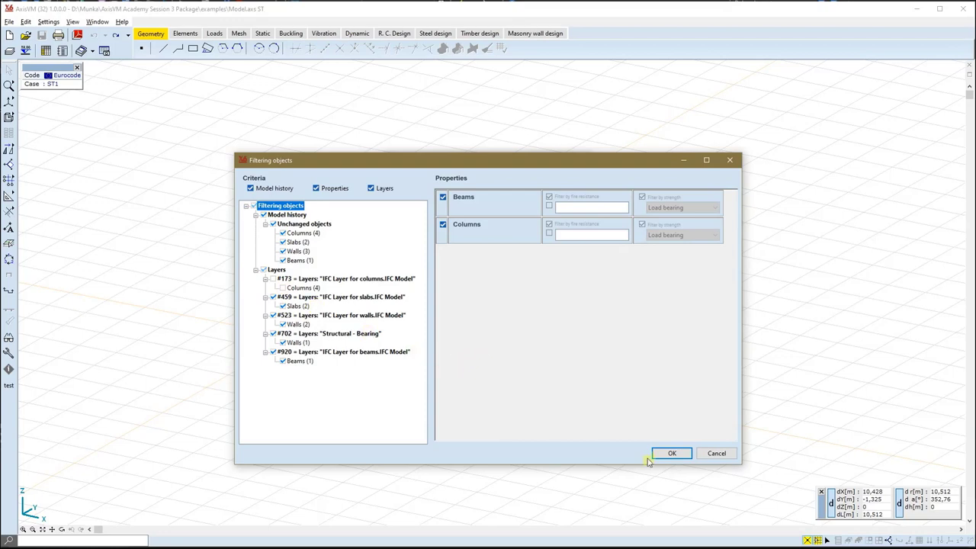
click(672, 453)
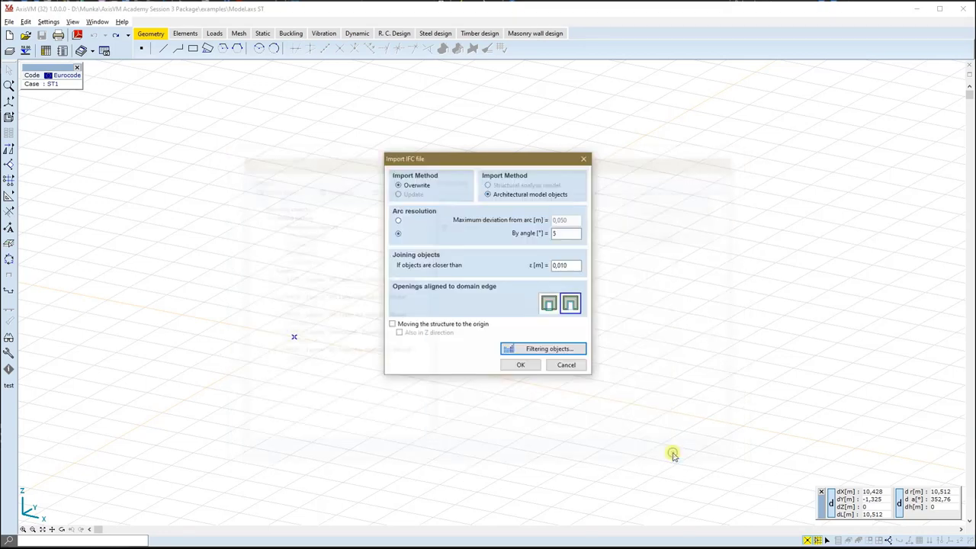
click(523, 365)
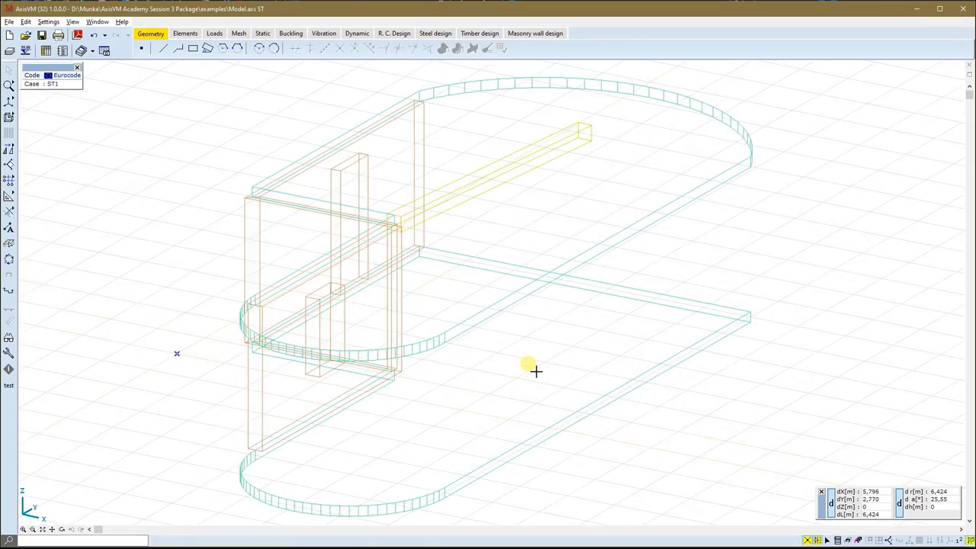
- Build a structural framework from all the imported architectural objects
click(186, 33)
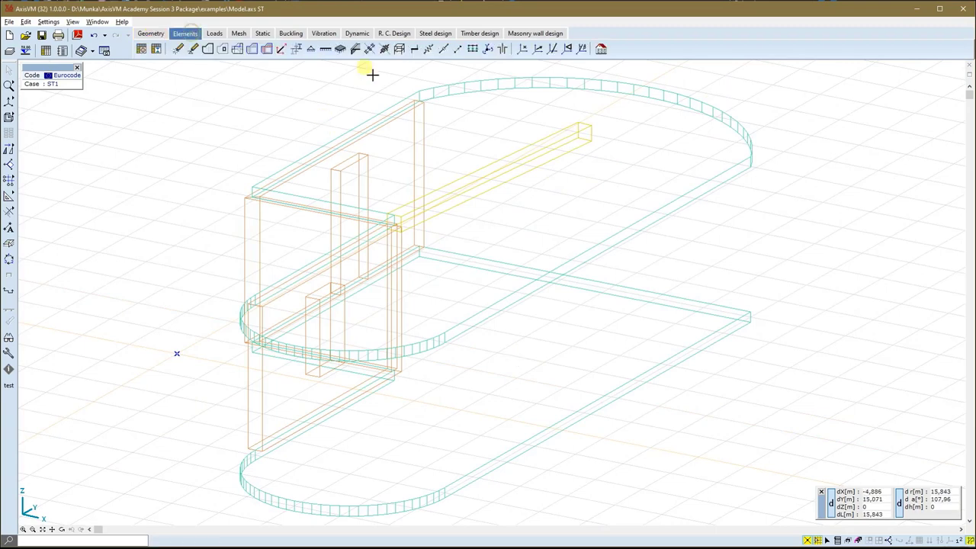
click(603, 49)
click(334, 275)
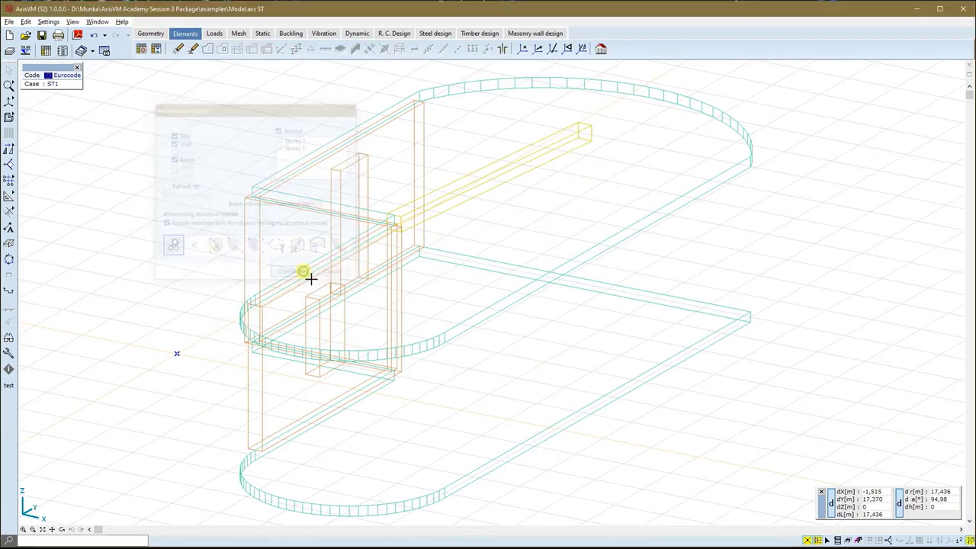
click(310, 276)
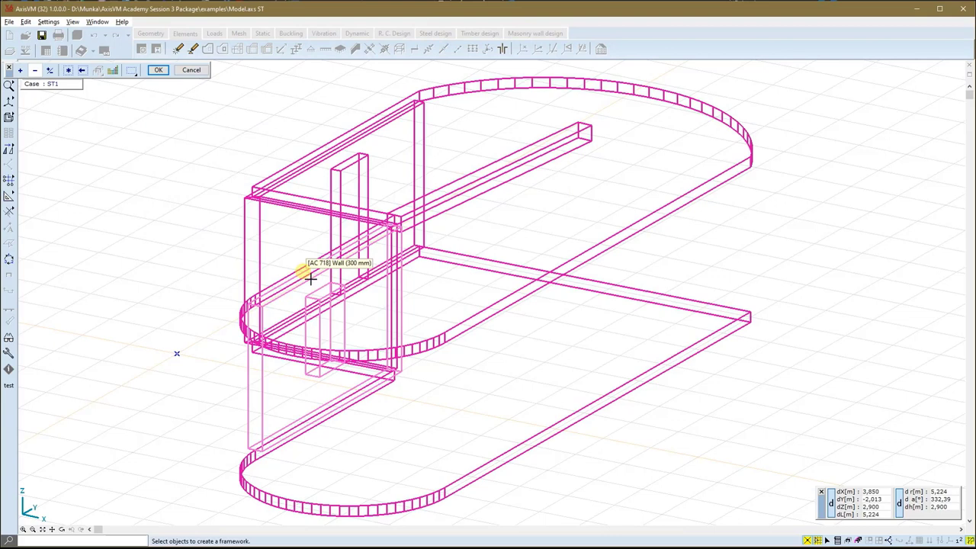
click(158, 70)
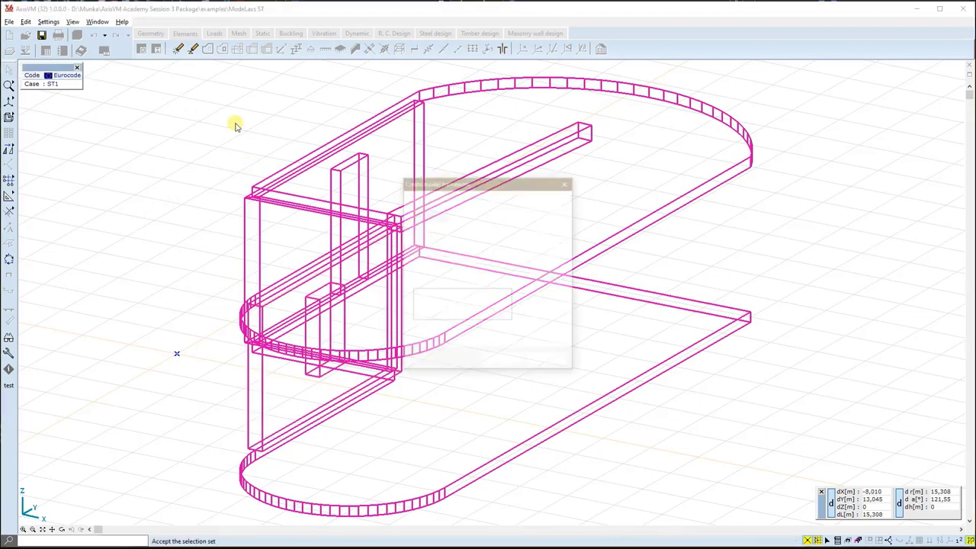
click(509, 363)
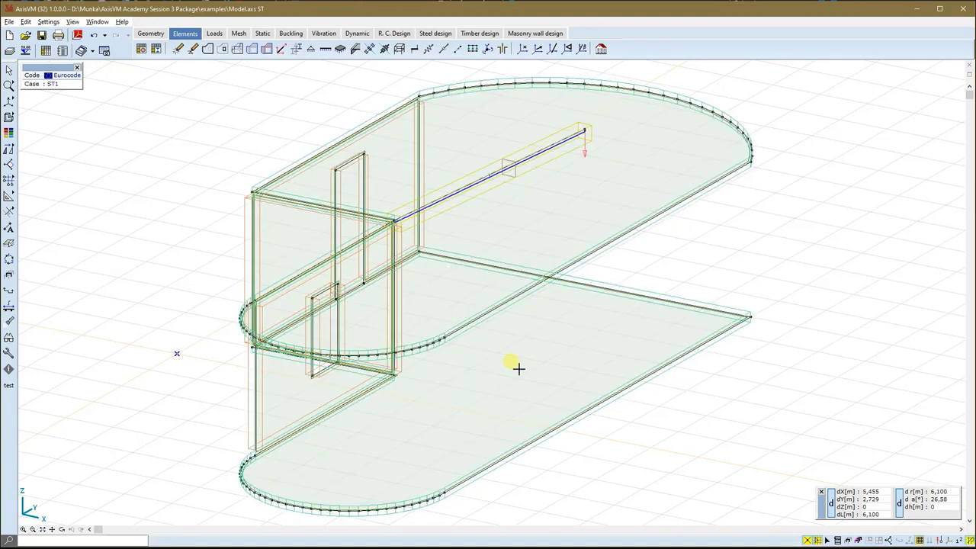
- Show the model shaded and rotate it to see the walls' other side
click(9, 118)
click(55, 117)
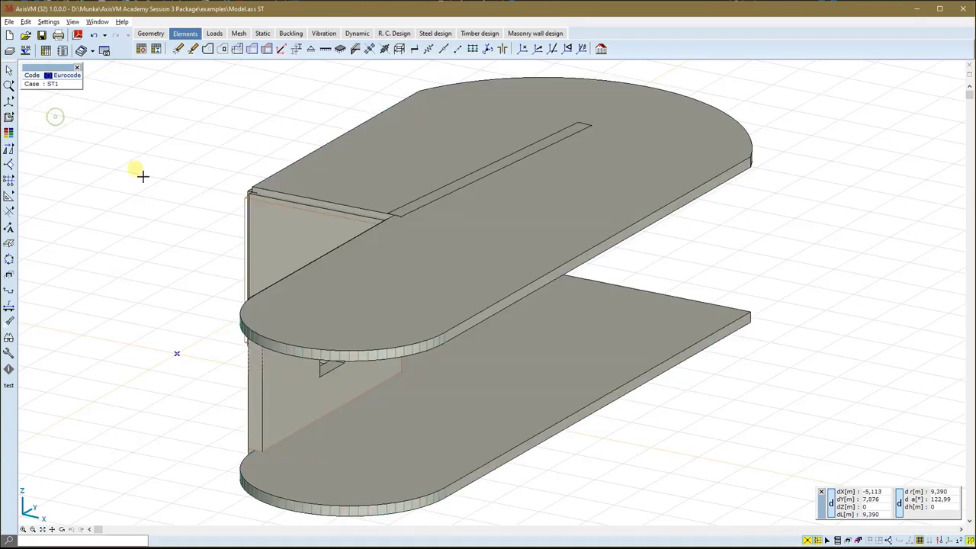
middle_drag(457, 145, 180, 268)
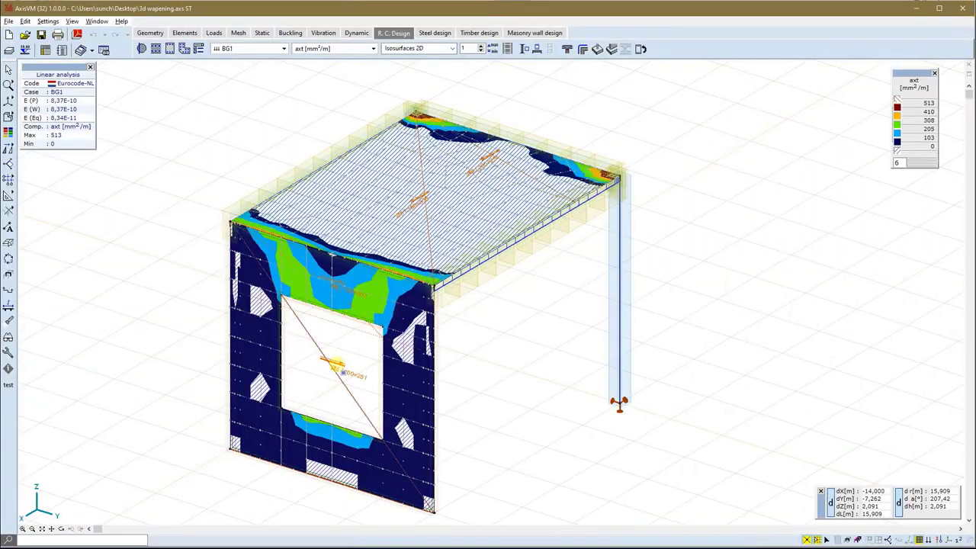
- Export the model over 3d wapening.ifc with reinforcement export enabled and its preferences accepted
mouse_move(336, 314)
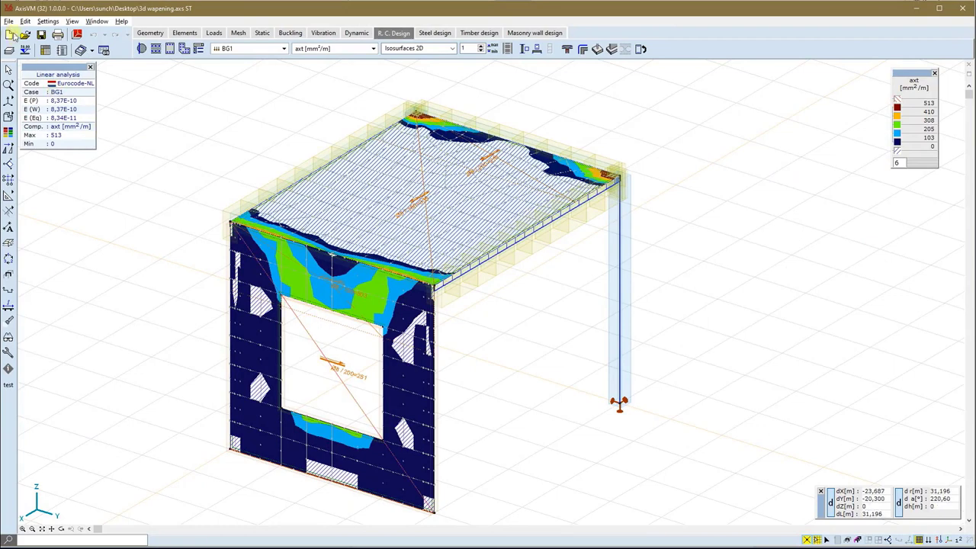
click(8, 22)
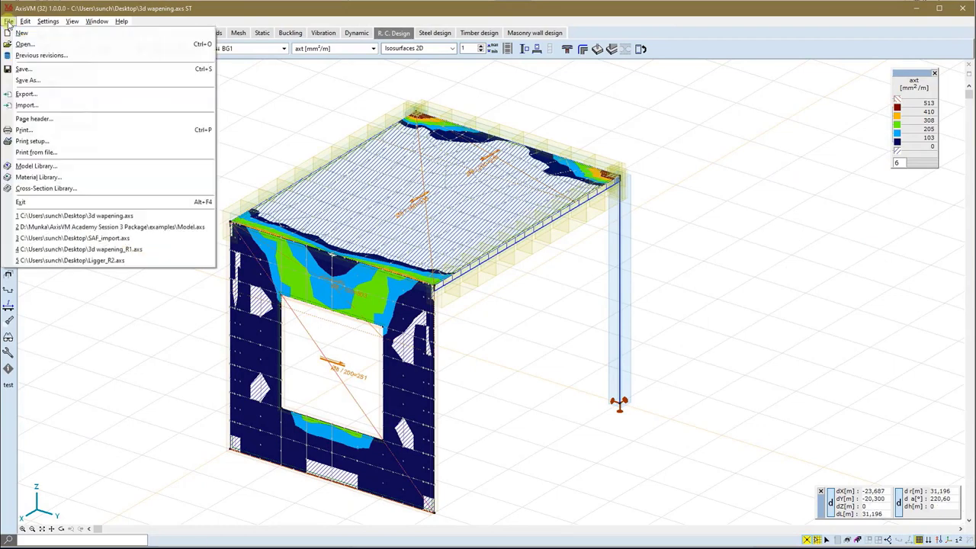
click(48, 93)
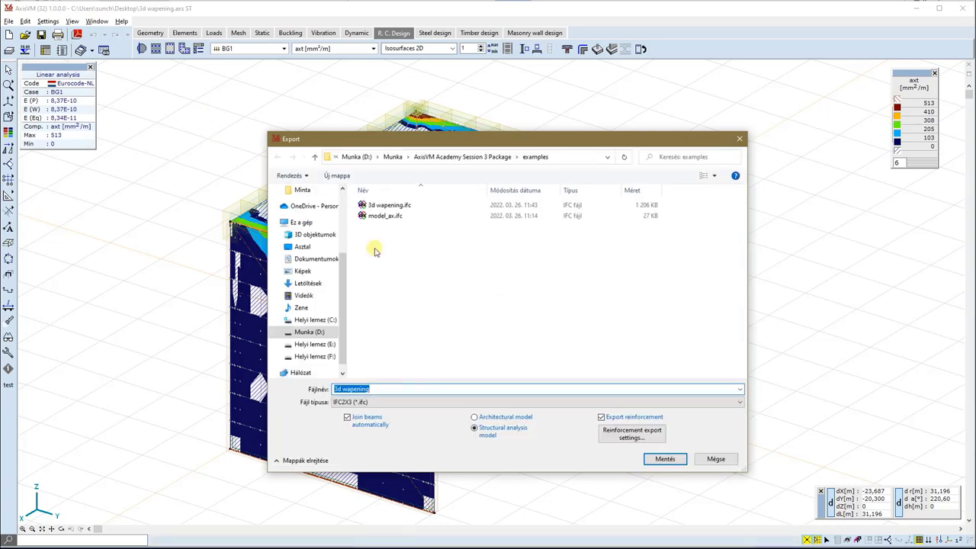
click(395, 207)
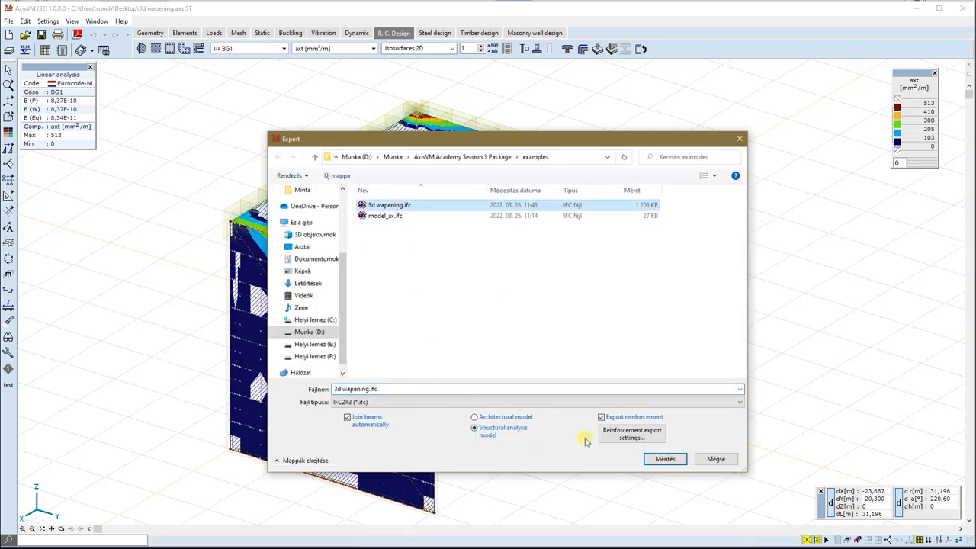
click(602, 418)
click(603, 418)
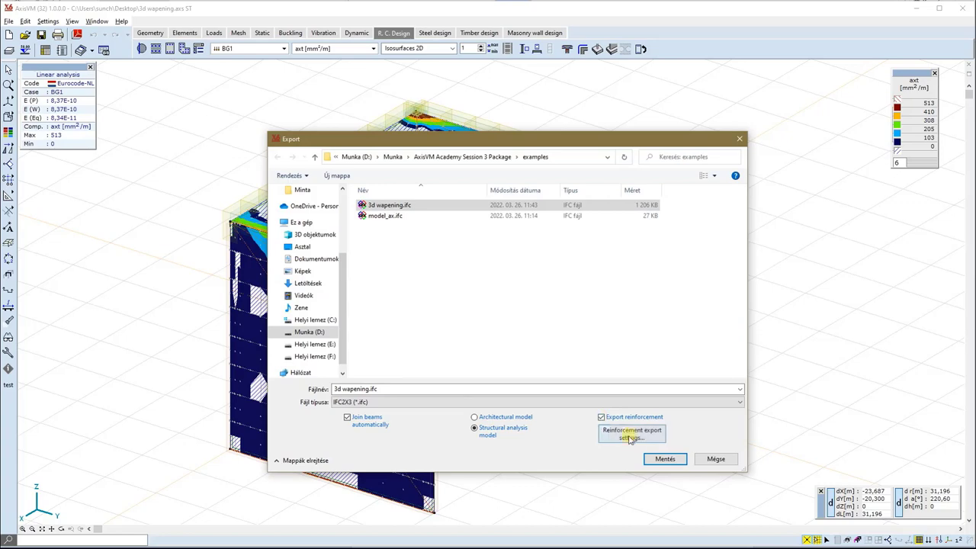
click(631, 433)
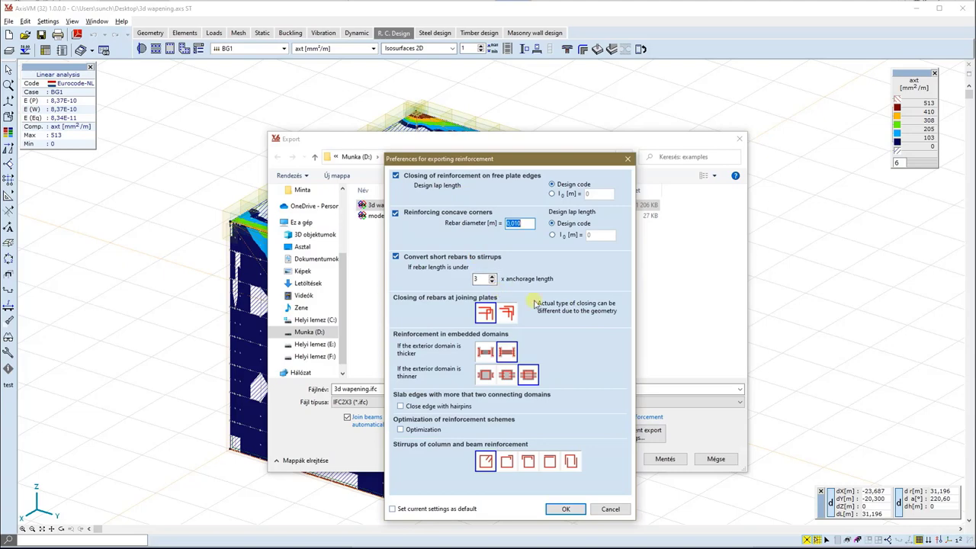
click(566, 510)
click(659, 461)
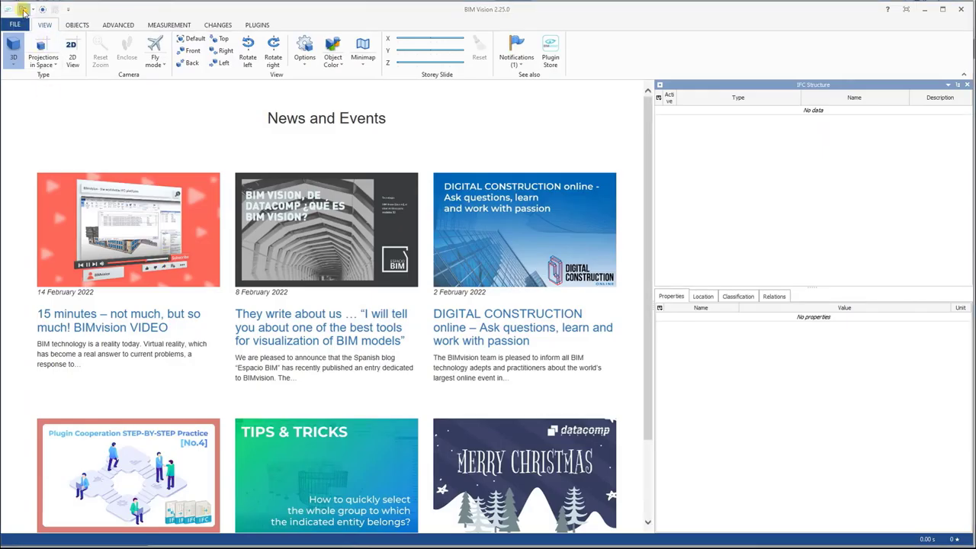
- Open 3d wapening.ifc in BIM Vision
click(23, 11)
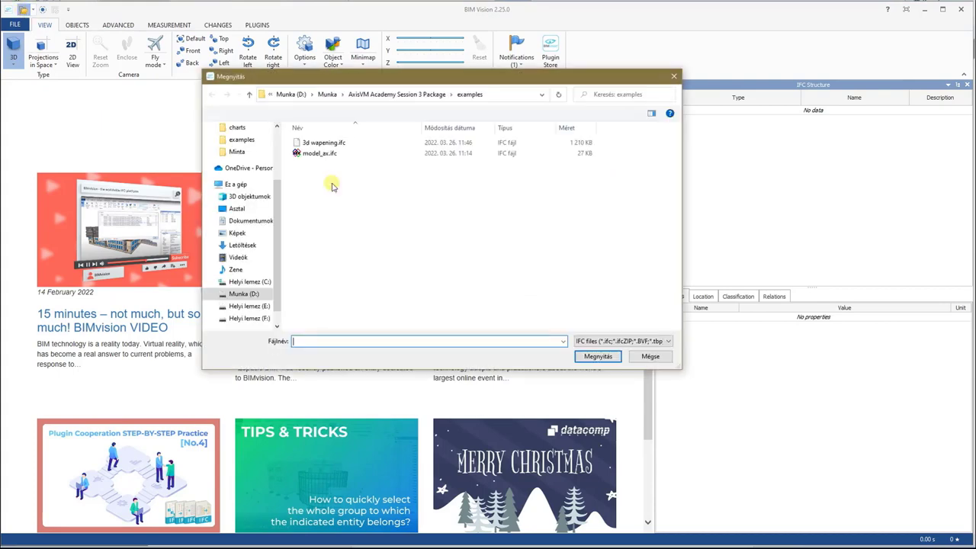
click(333, 144)
click(597, 358)
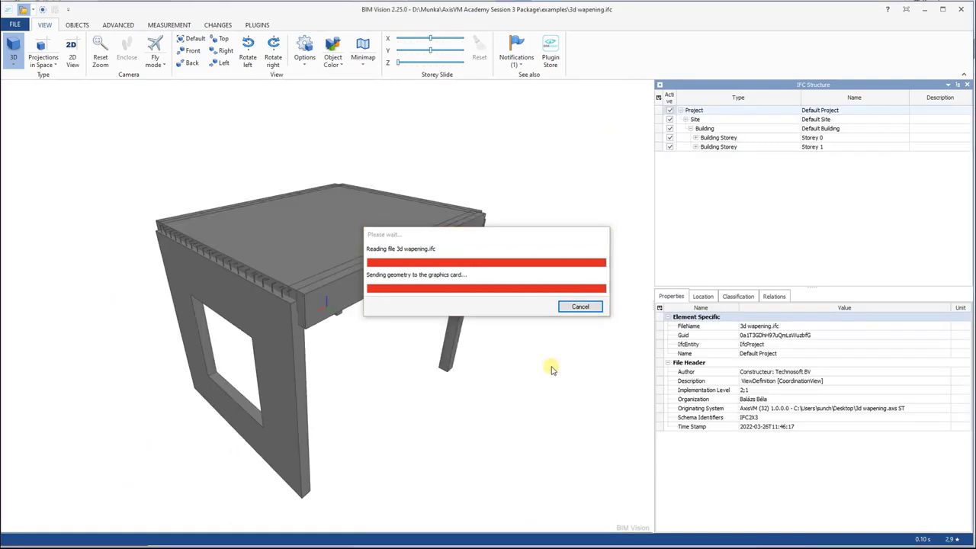
mouse_move(394, 354)
mouse_down()
mouse_move(417, 344)
mouse_move(394, 349)
mouse_up()
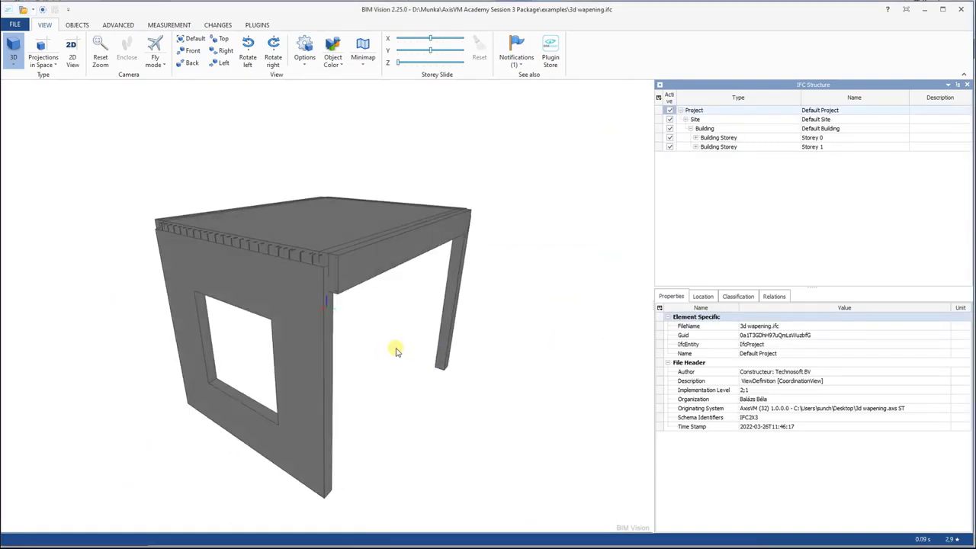
- Hide the wall with the window opening and the slab-edge beam
click(296, 347)
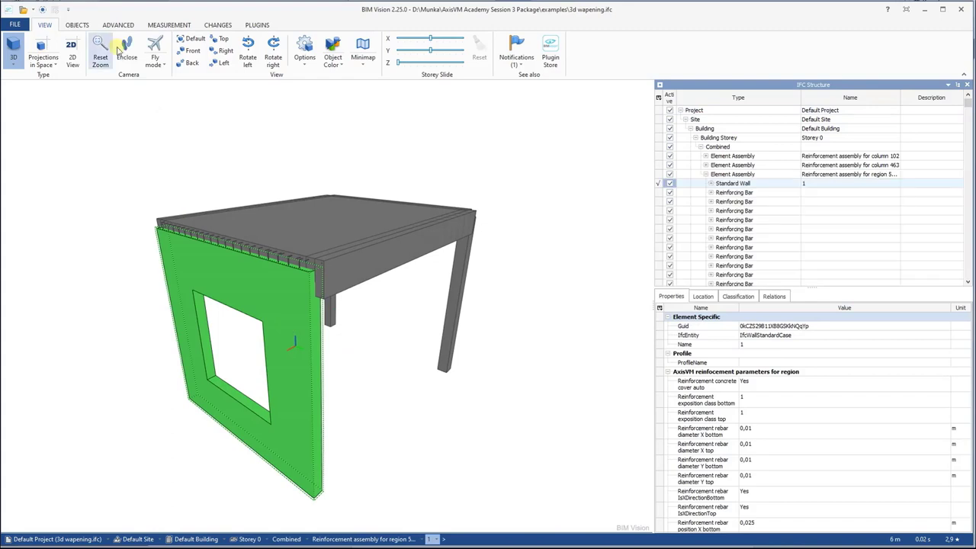
click(79, 28)
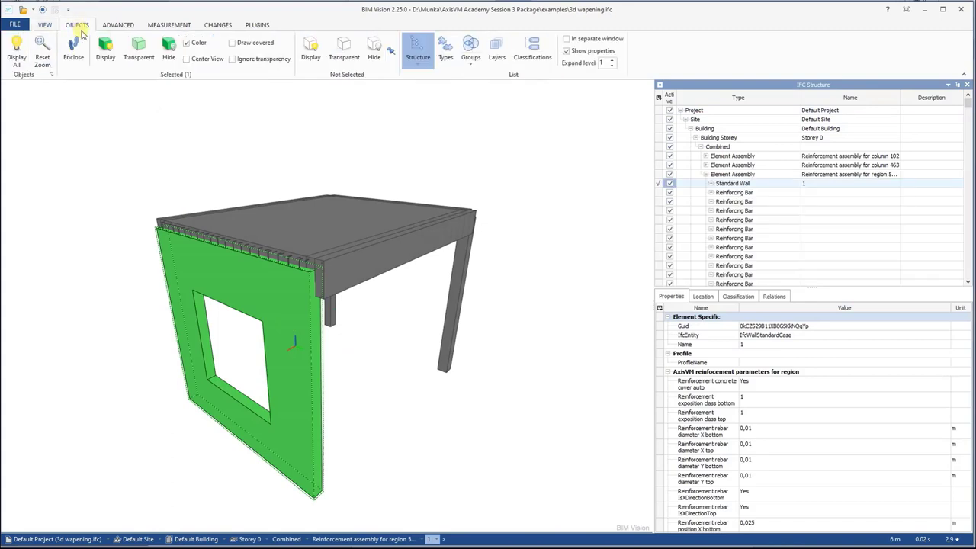
click(168, 51)
click(349, 279)
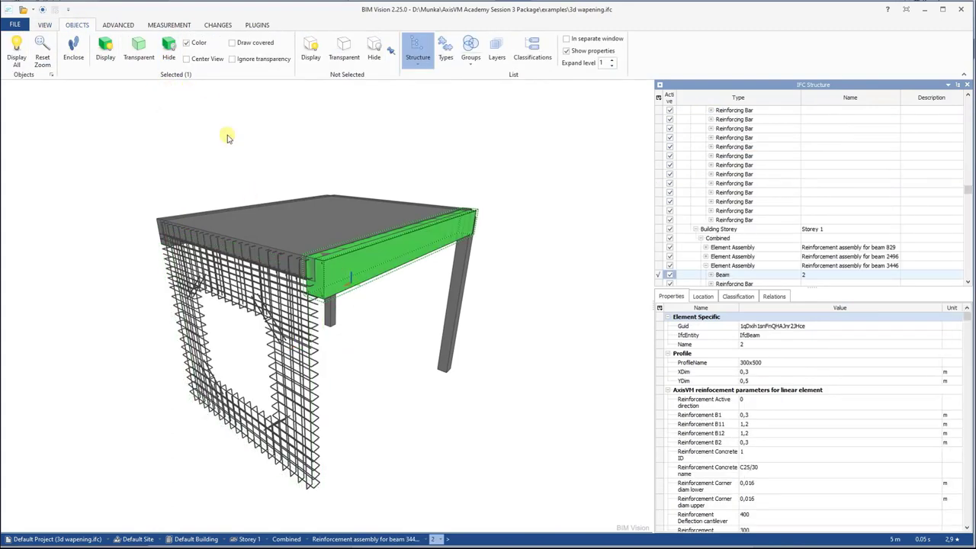
click(168, 51)
- Zoom into the wall's rebar cage and select one of its reinforcing bars
drag(333, 405, 322, 328)
scroll(336, 310, up, 3)
scroll(336, 310, up, 5)
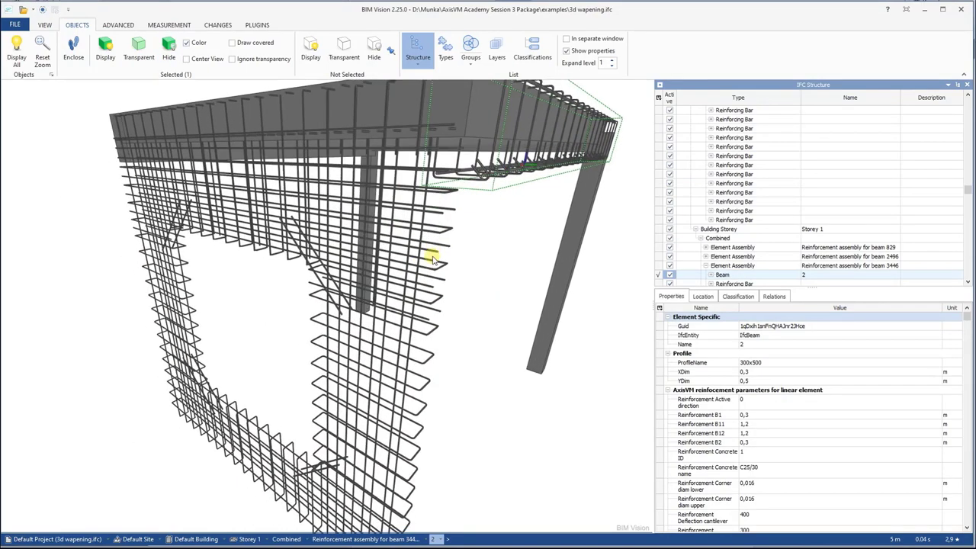
drag(359, 370, 310, 355)
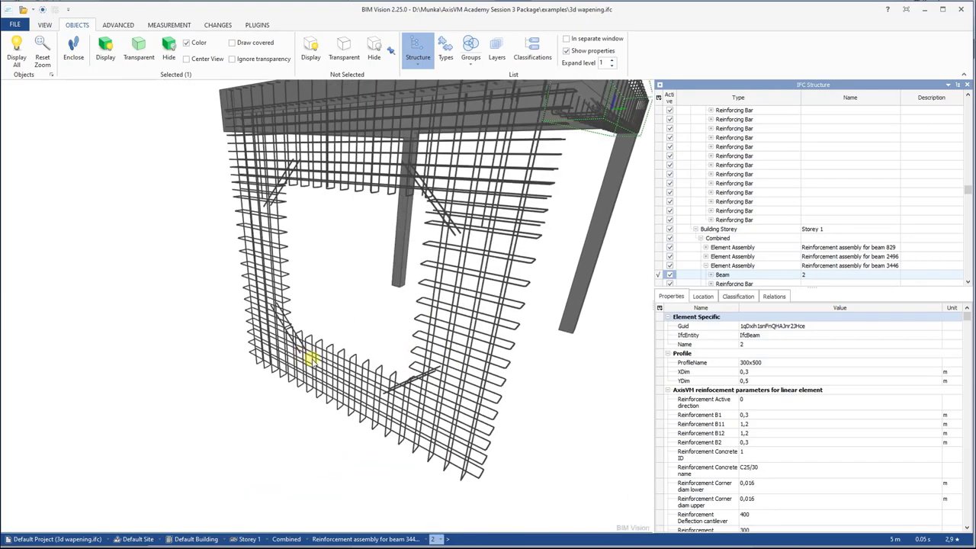
drag(363, 321, 292, 353)
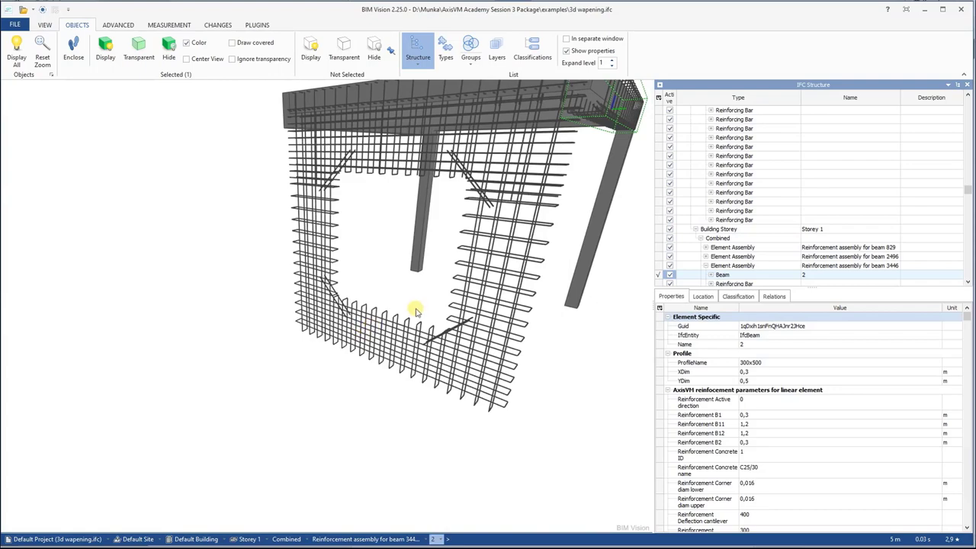
drag(425, 303, 421, 369)
scroll(427, 372, up, 3)
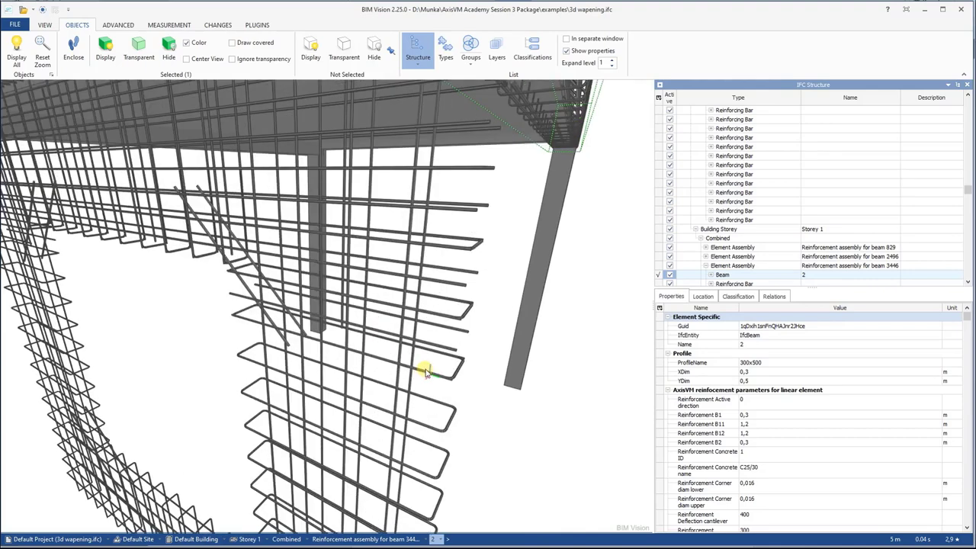
scroll(432, 438, up, 2)
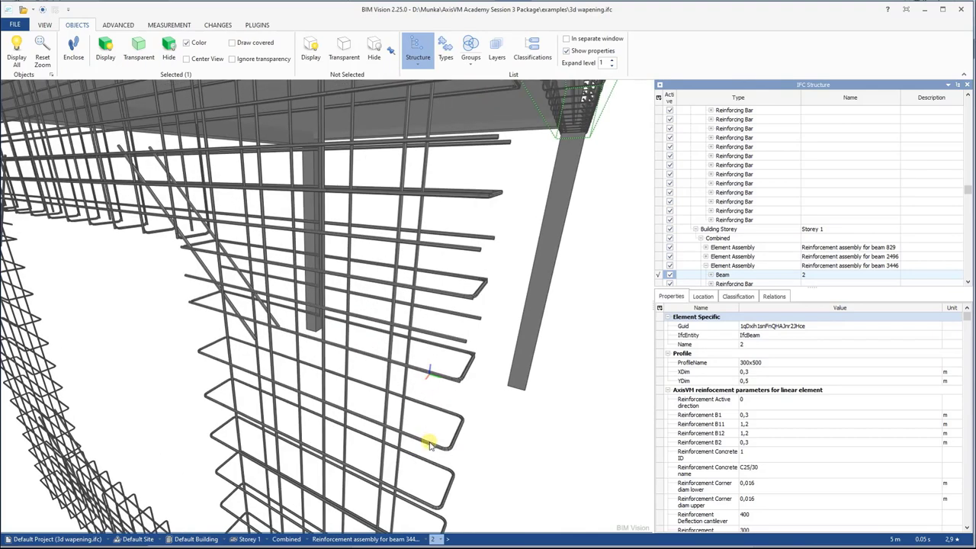
click(429, 444)
- Inspect the beam's reinforcement assembly and one of its longitudinal bars
scroll(429, 443, down, 4)
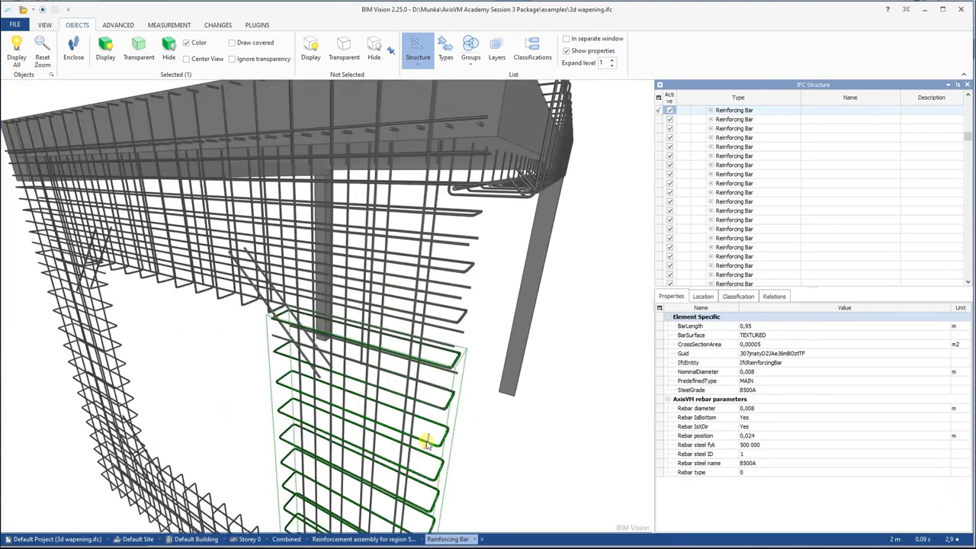
drag(508, 331, 338, 245)
scroll(399, 290, up, 4)
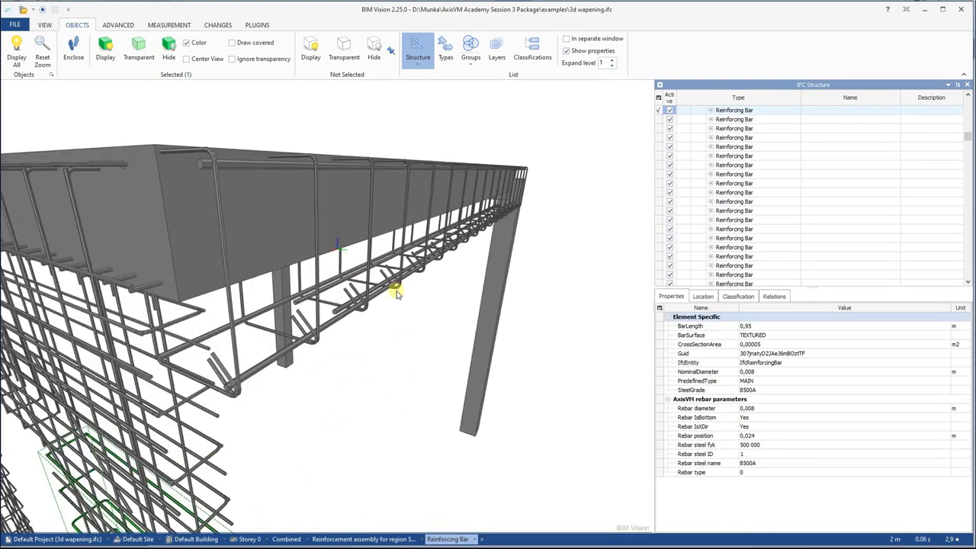
scroll(279, 356, up, 3)
click(291, 359)
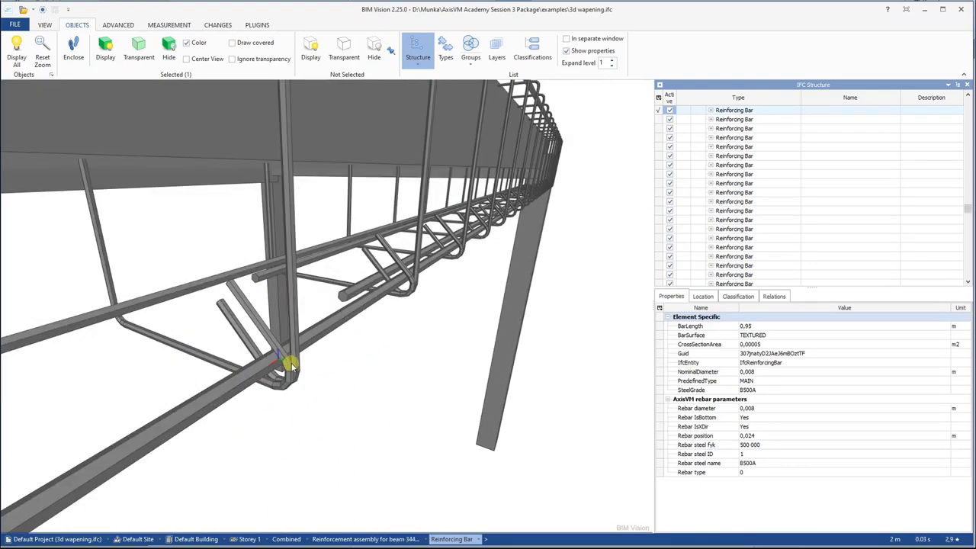
scroll(325, 354, down, 1)
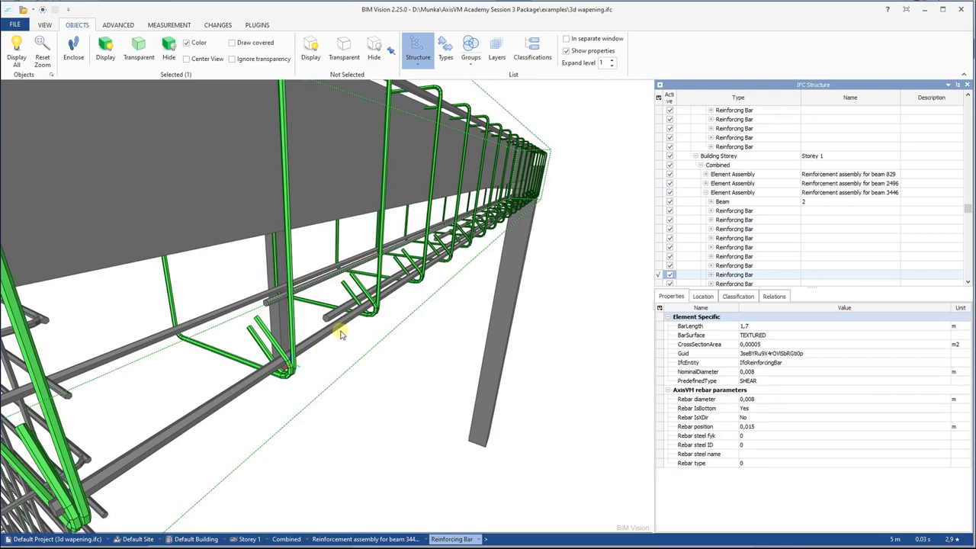
click(337, 321)
scroll(330, 311, down, 5)
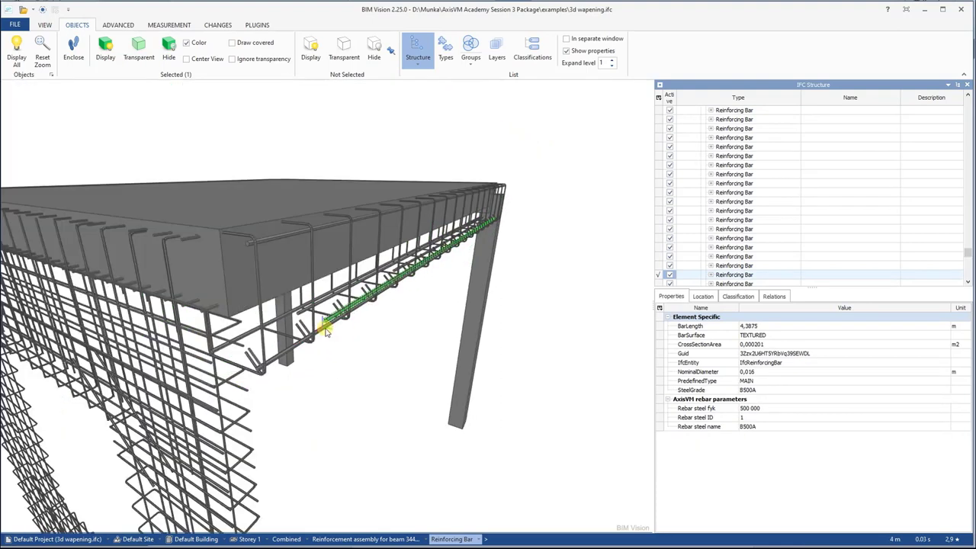
scroll(326, 375, down, 6)
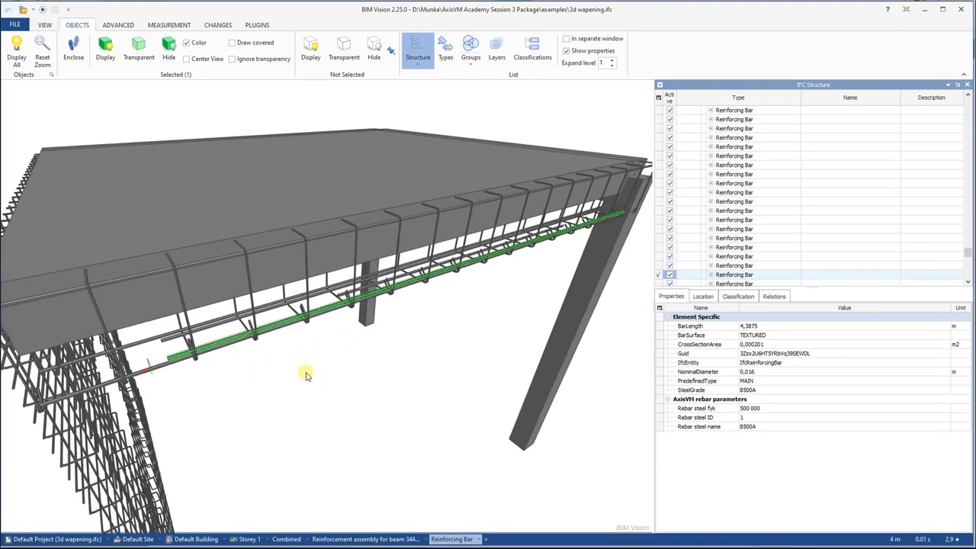
drag(431, 317, 471, 300)
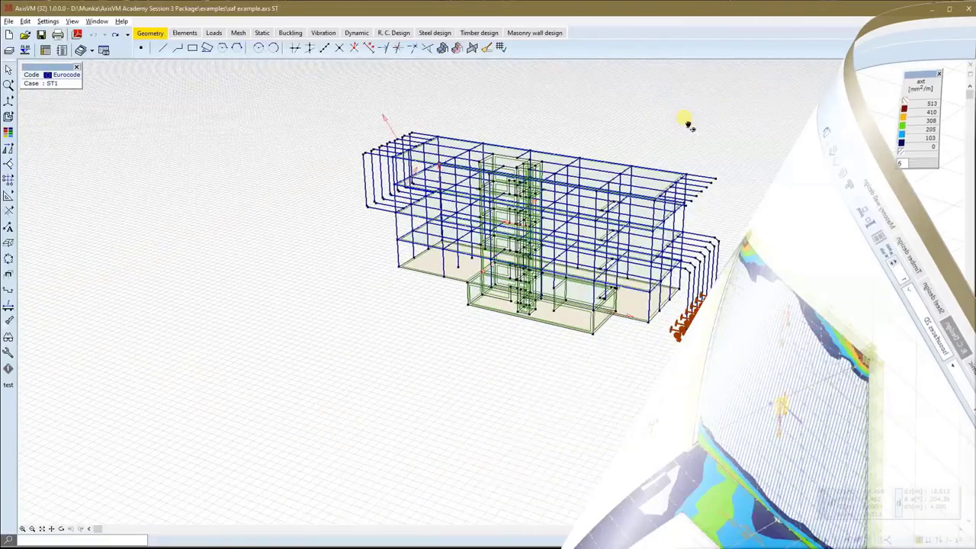
- Export saf example to SAF version V1.0.5 and dismiss the one-error export report
scroll(689, 124, up, 3)
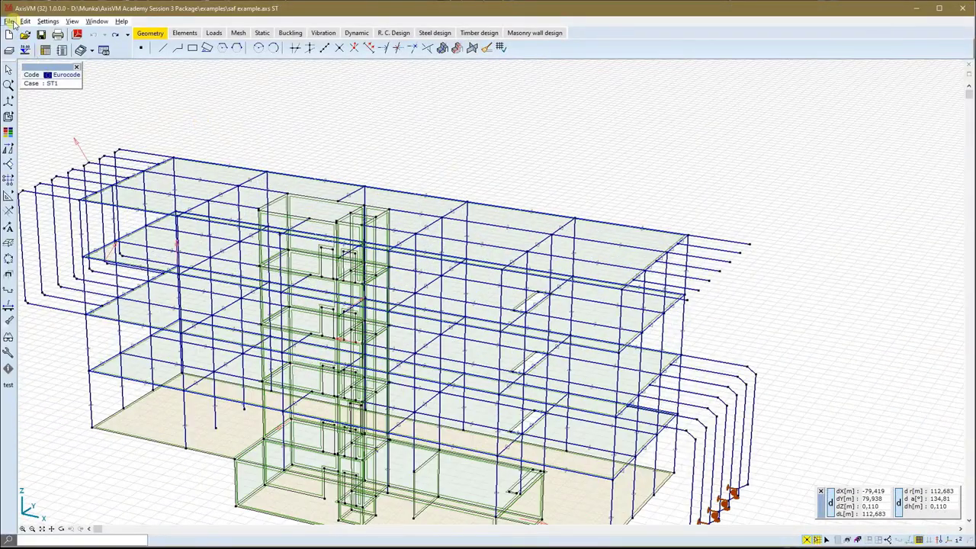
click(9, 20)
click(38, 93)
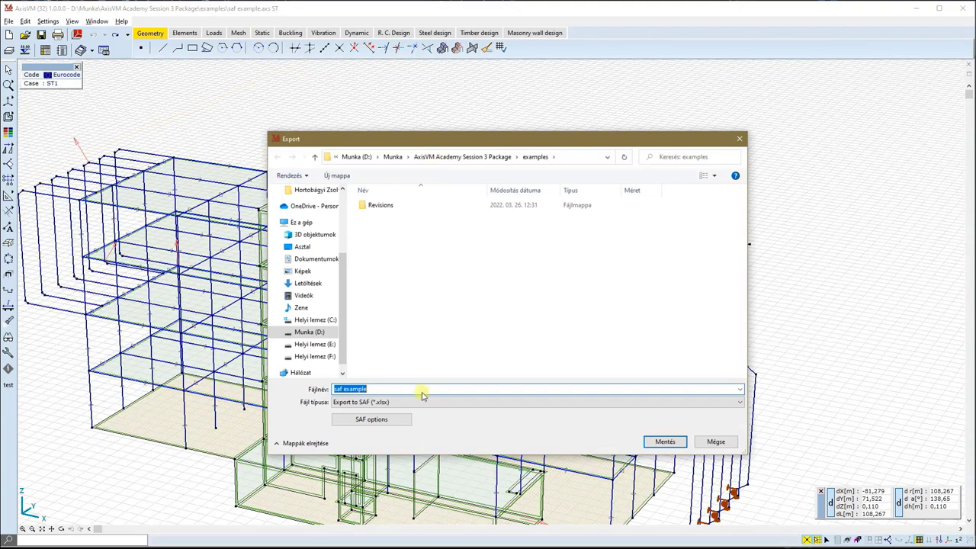
click(394, 422)
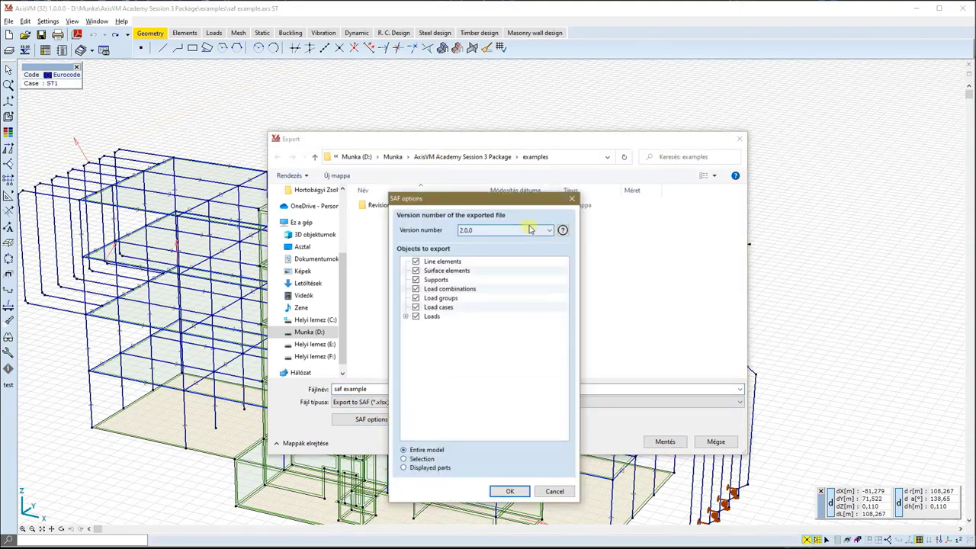
click(528, 231)
scroll(534, 243, up, 1)
click(496, 237)
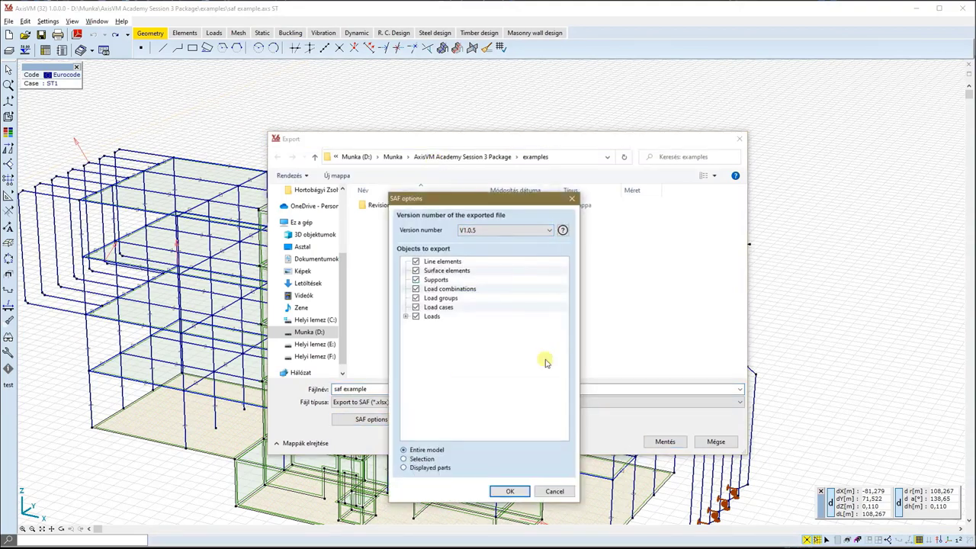
click(517, 491)
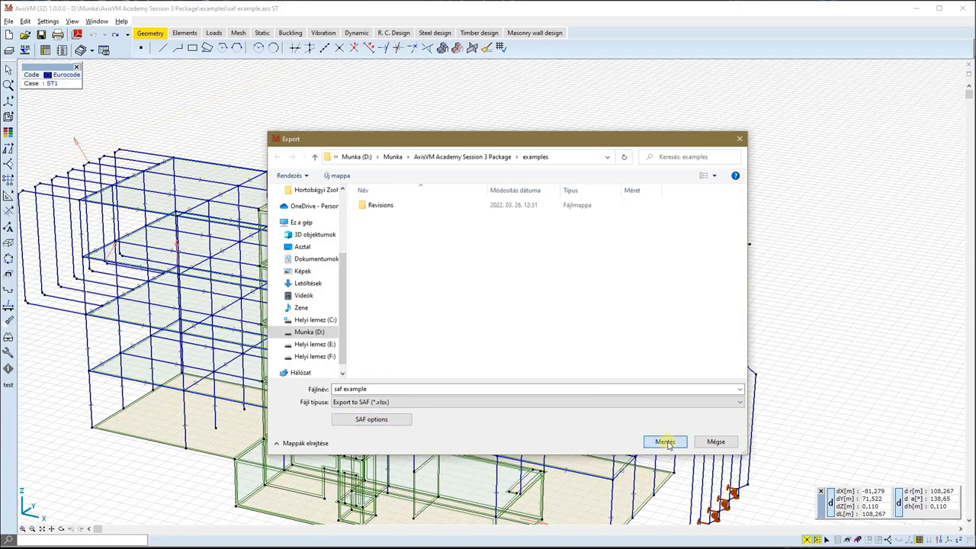
click(660, 441)
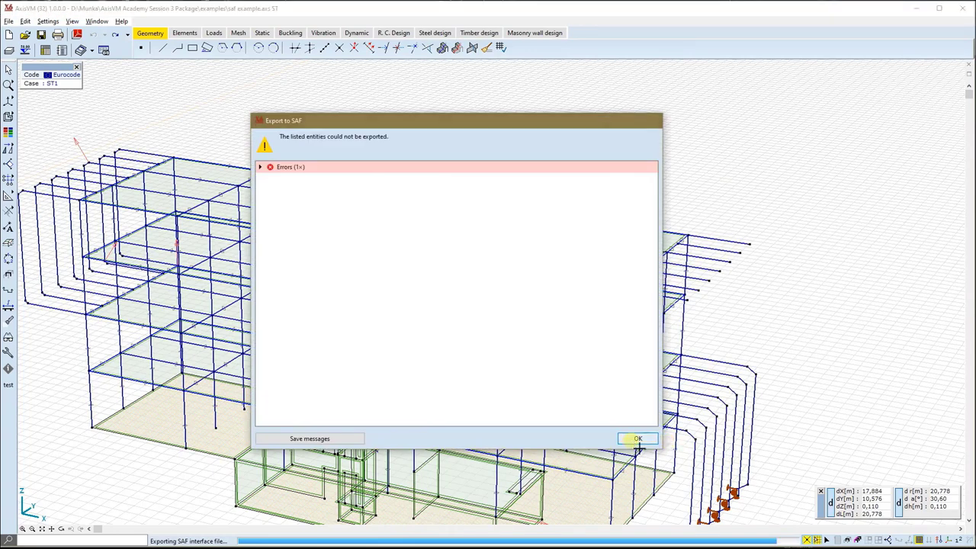
click(633, 441)
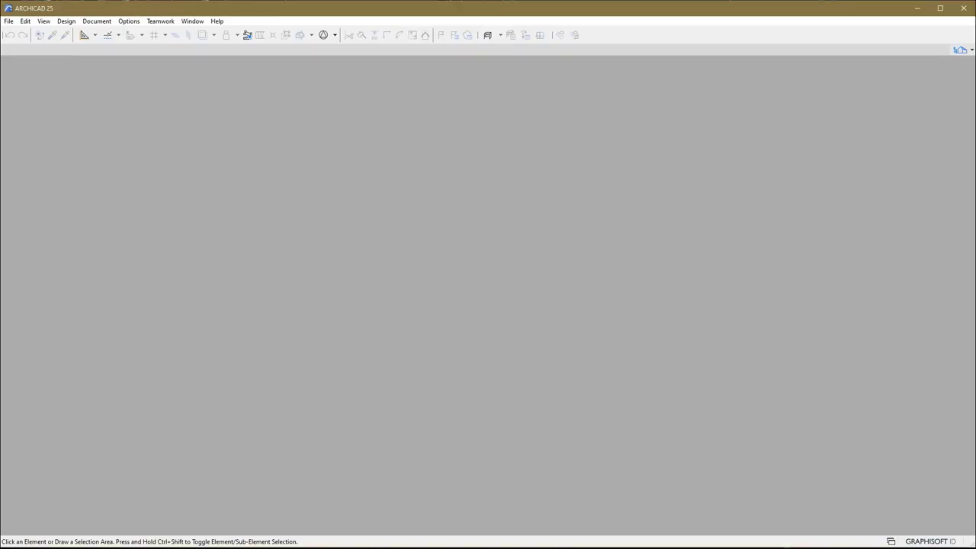
- Open saf example.xlsx from the examples folder as a Structural Analytical Format project
click(8, 20)
mouse_move(25, 46)
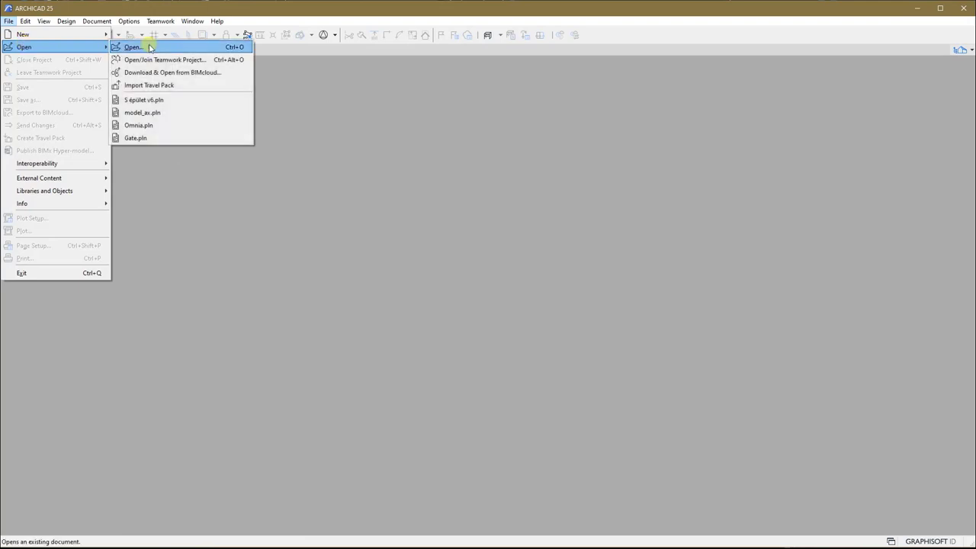
click(153, 44)
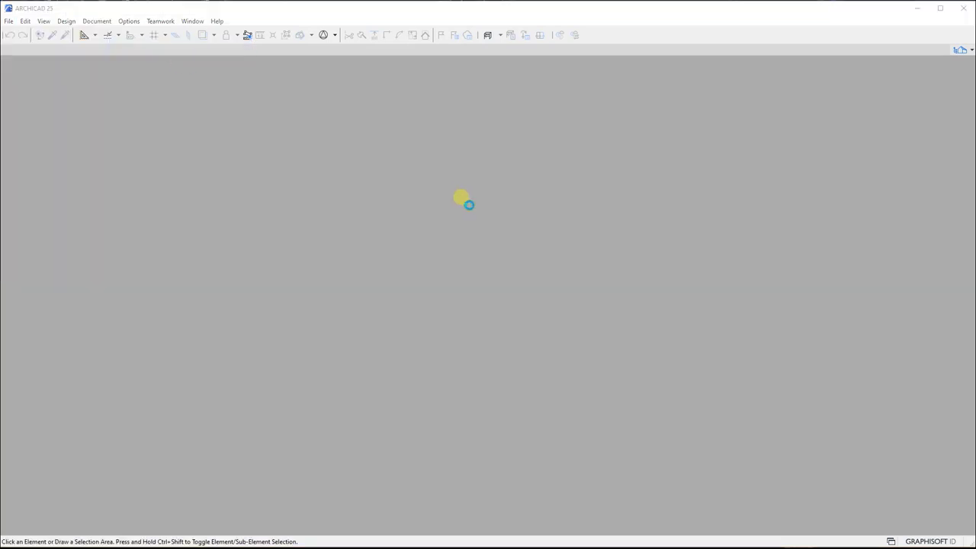
click(433, 148)
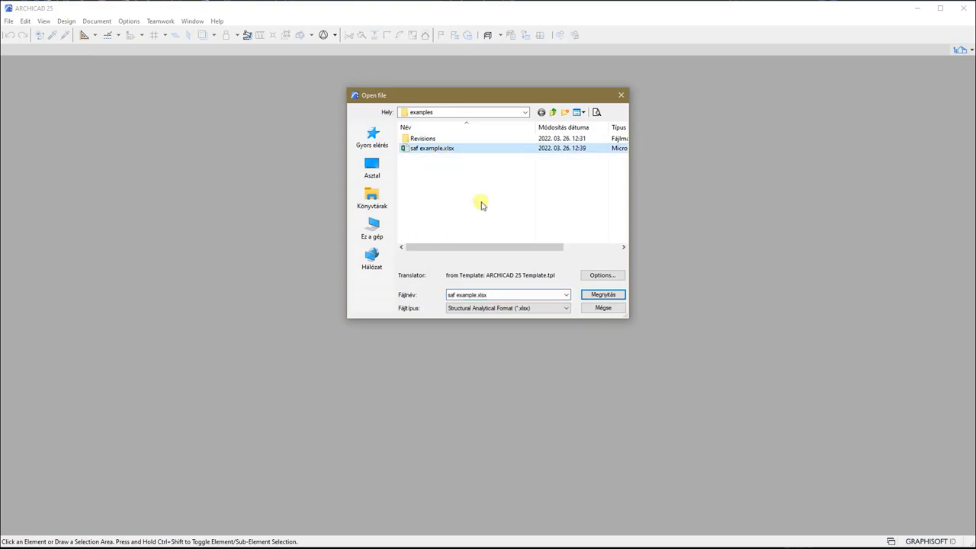
click(599, 295)
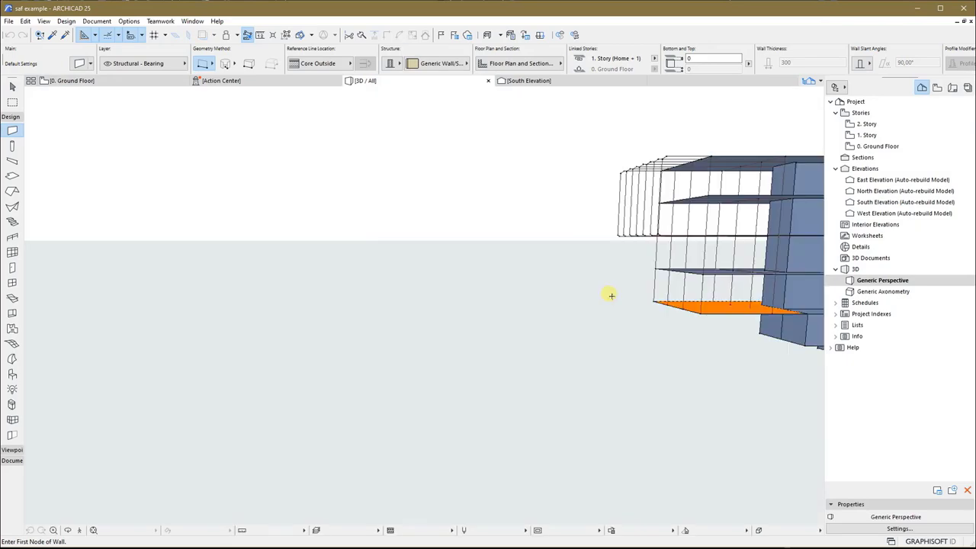
- Change the selected ground-floor column's width and depth from 240 to 600
mouse_move(644, 261)
shift+middle_down()
mouse_move(565, 300)
mouse_move(412, 321)
mouse_move(331, 286)
shift+middle_up()
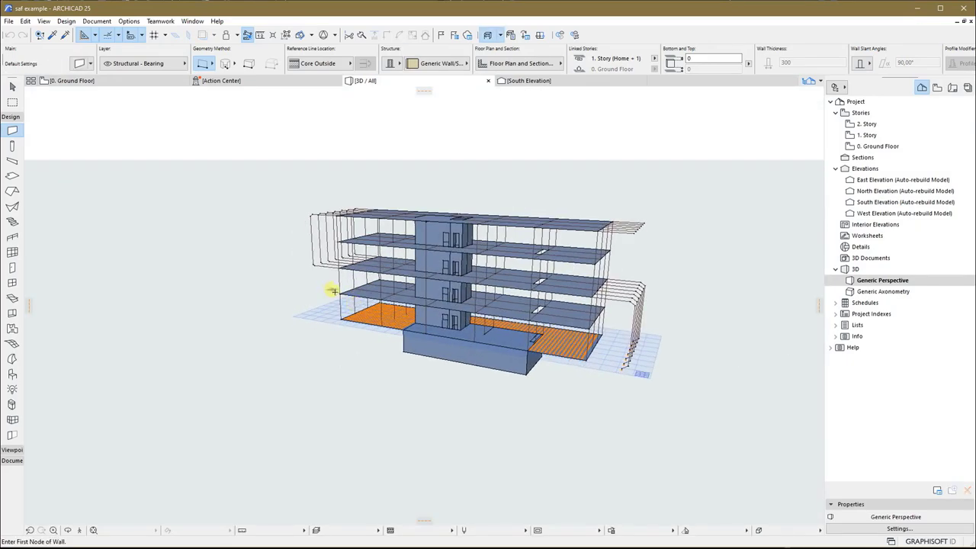
scroll(347, 303, up, 4)
scroll(339, 299, up, 2)
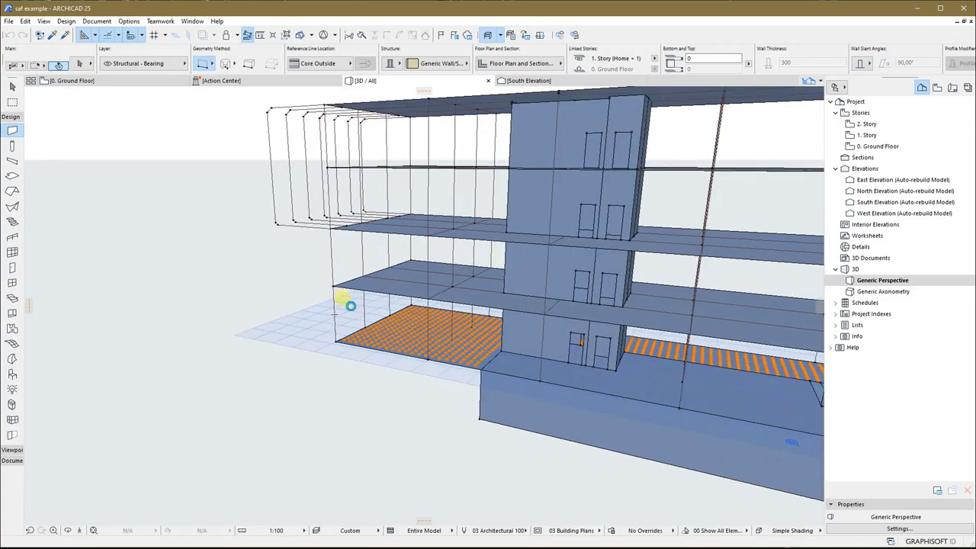
click(344, 297)
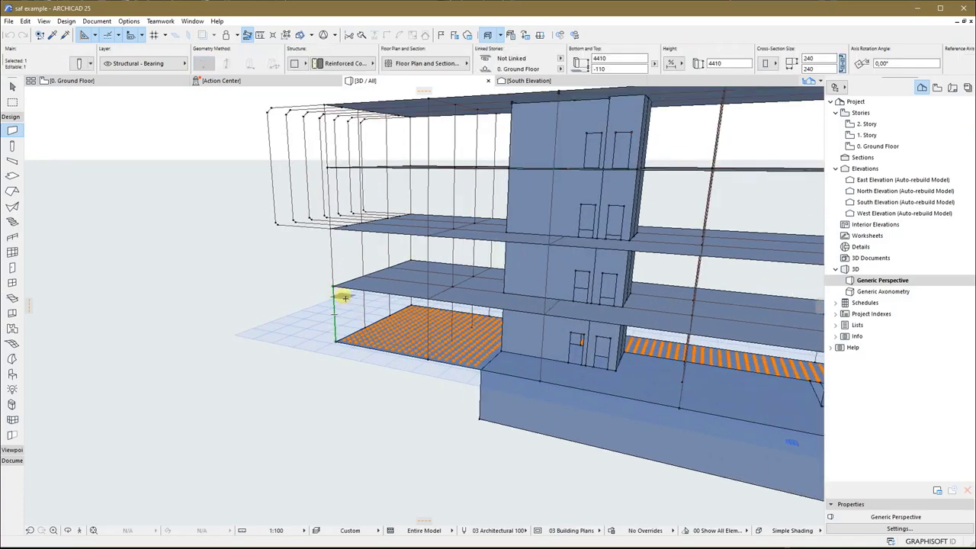
key(ctrl+t)
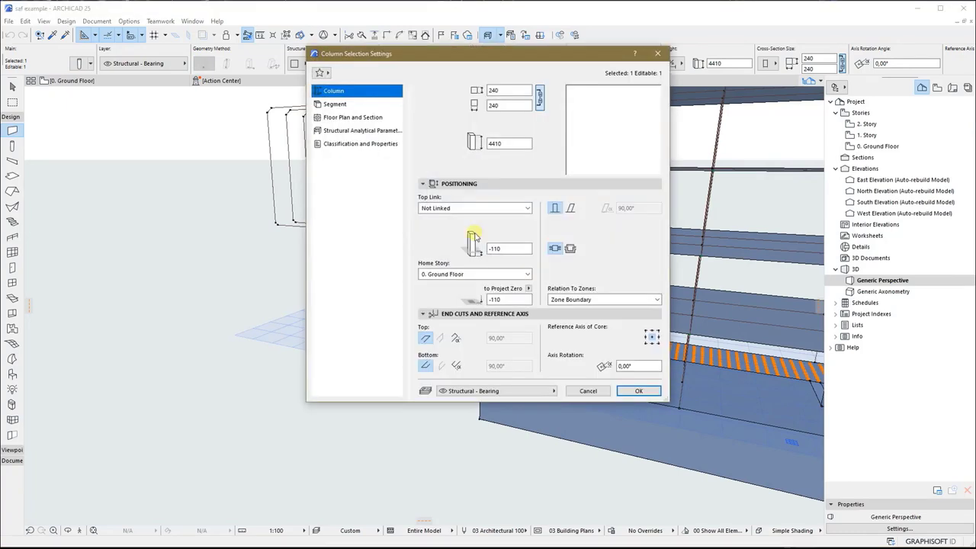
double_click(509, 90)
text(600)
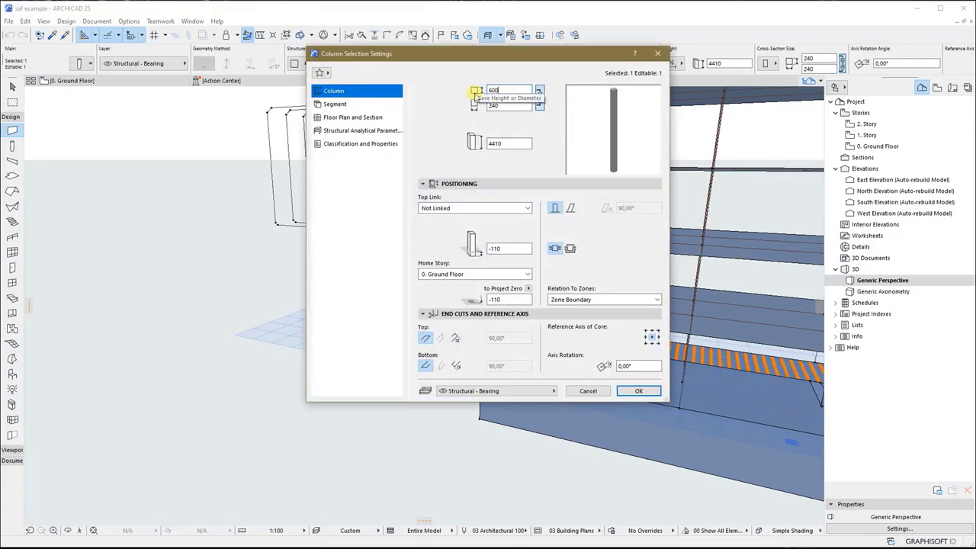
key(Tab)
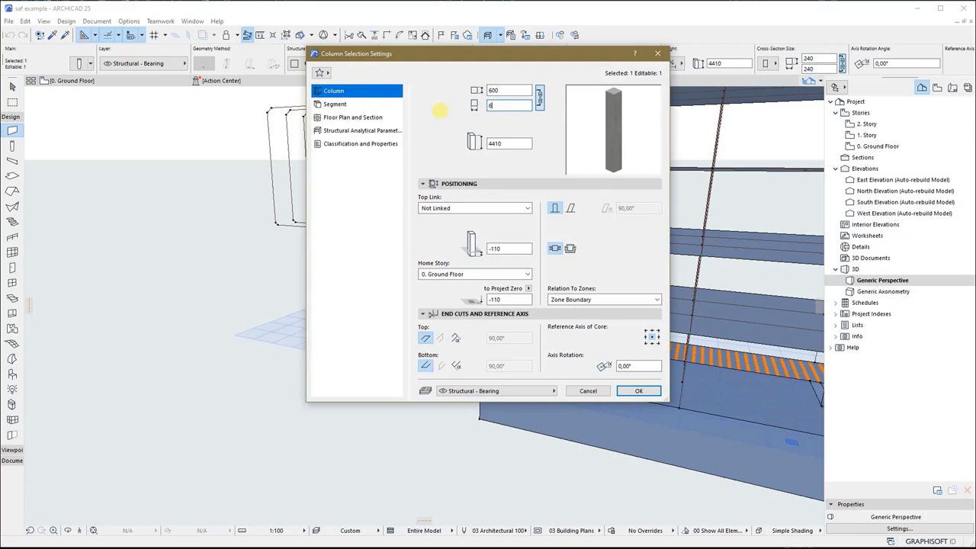
click(634, 392)
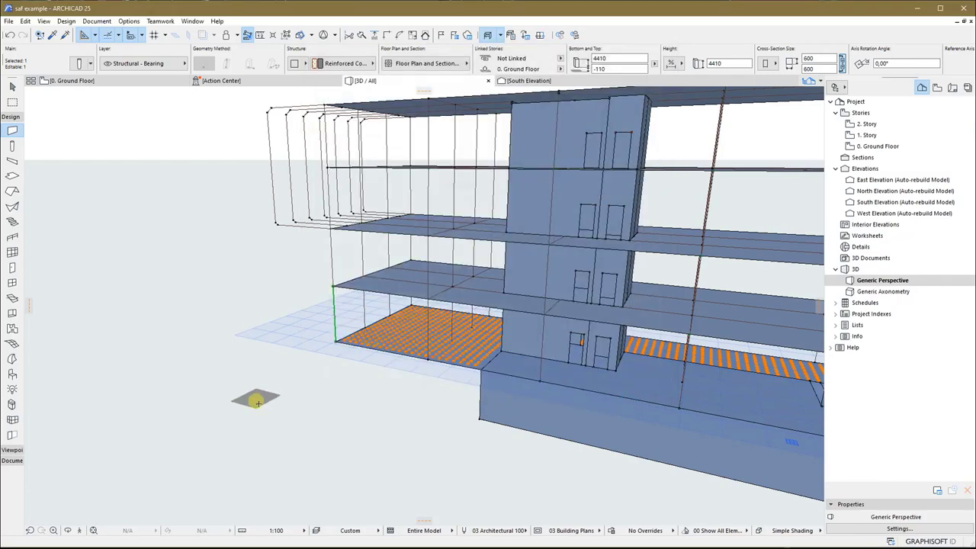
shift+middle_drag(251, 399, 227, 279)
- Save the entire project as the SAF file saf example_ac.xlsx
click(8, 20)
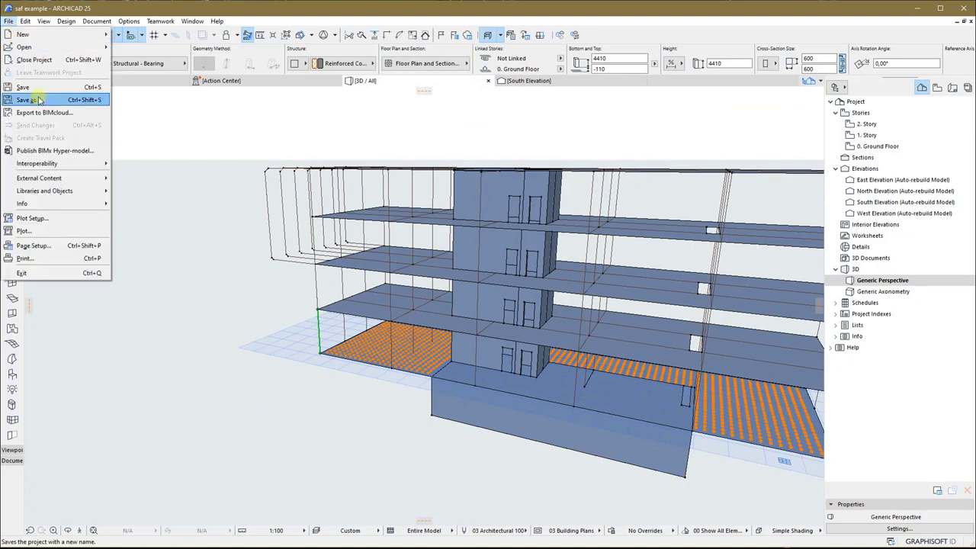
click(42, 101)
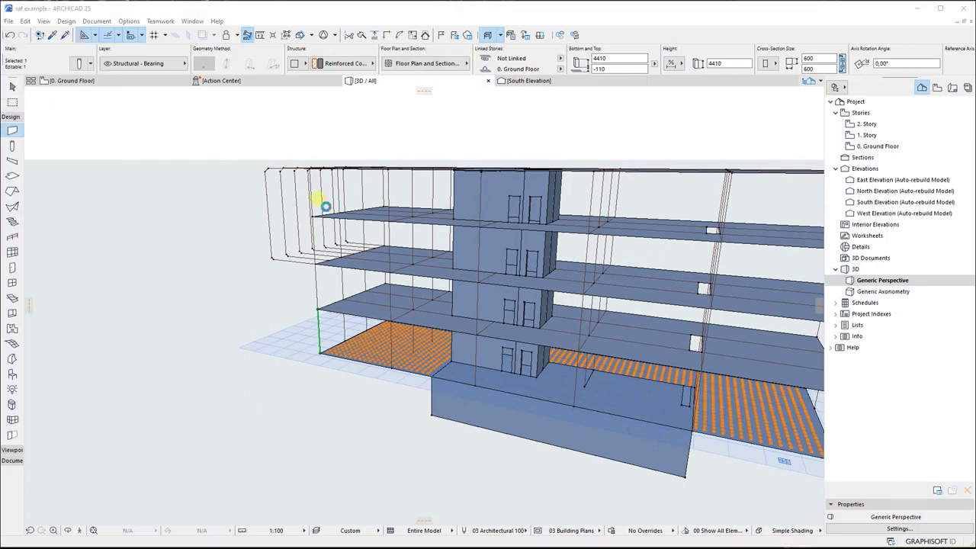
click(503, 296)
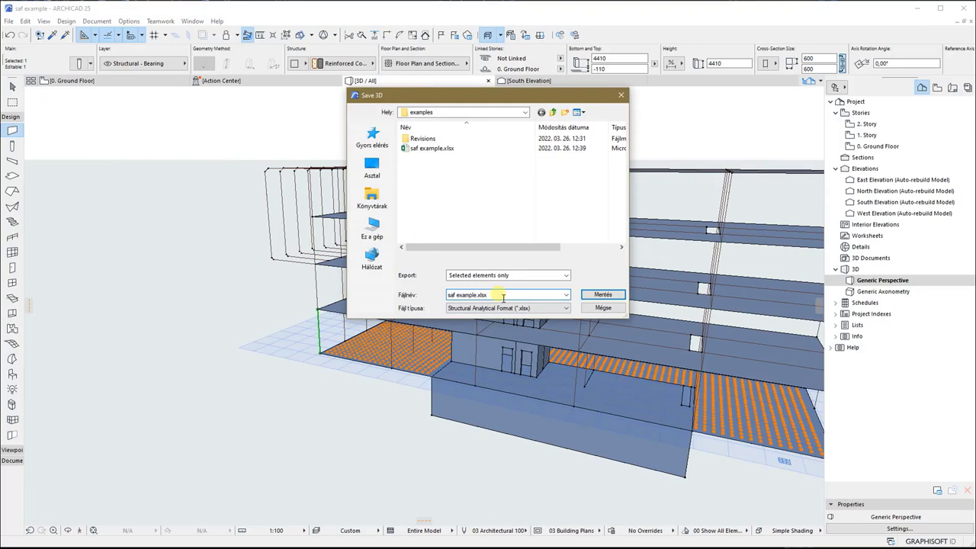
click(503, 275)
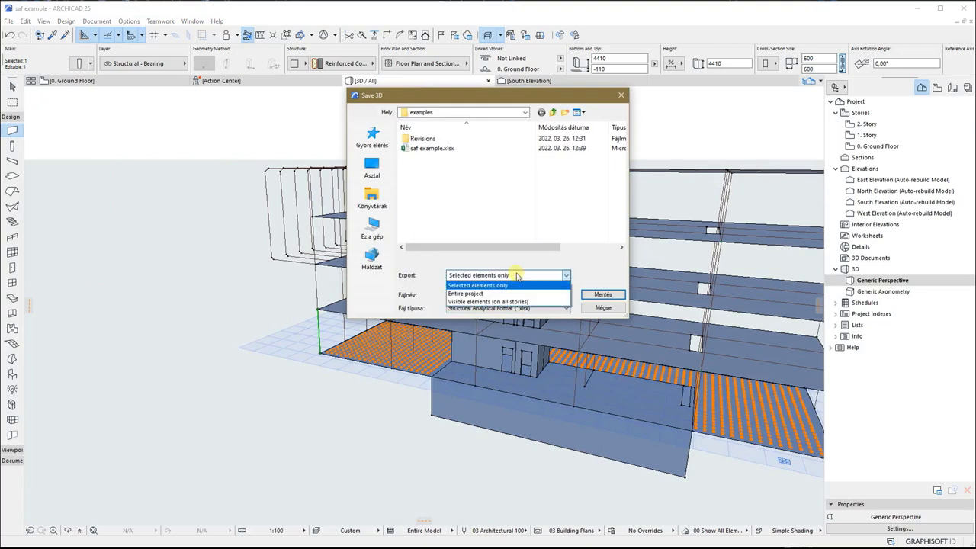
click(503, 293)
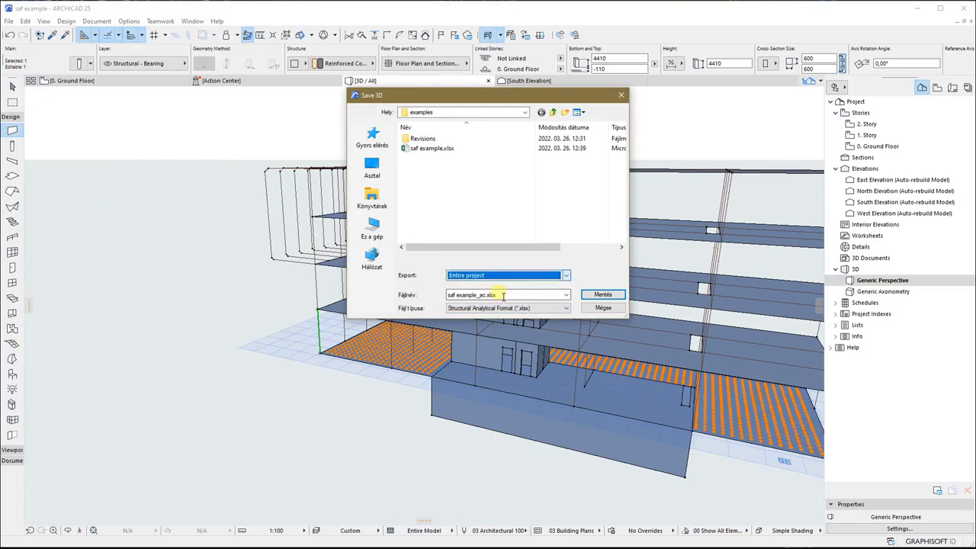
click(594, 295)
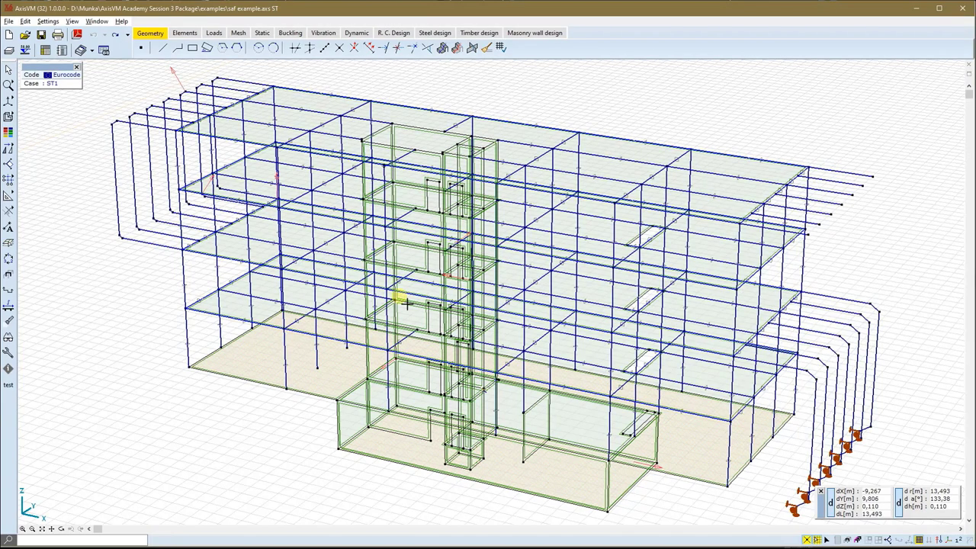
- Import saf example_ac.xlsx in compare mode: 1 modified and 377 unchanged elements
click(9, 21)
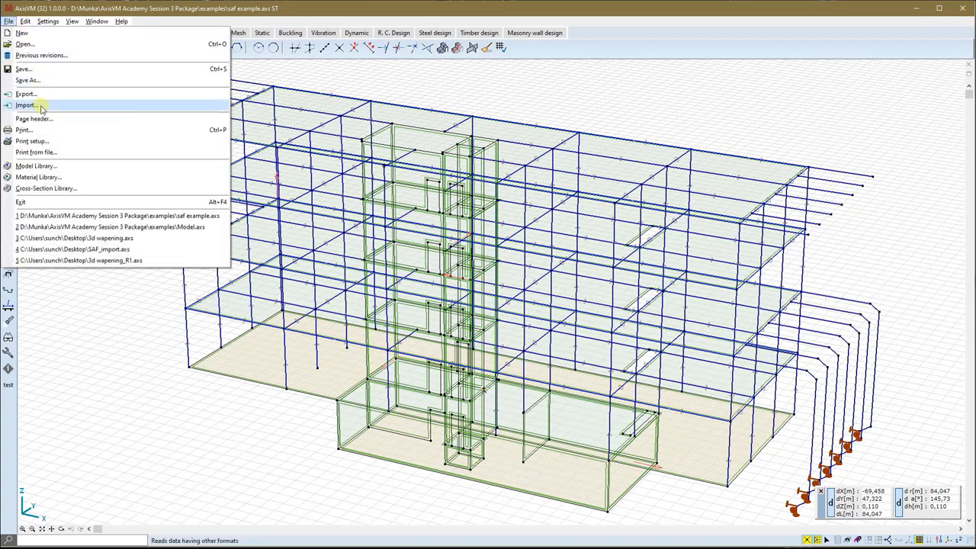
click(40, 107)
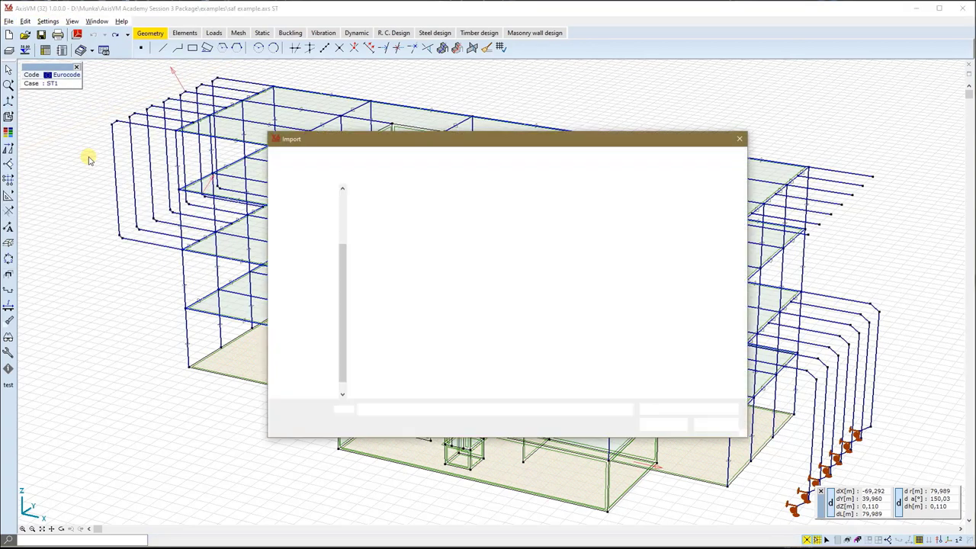
click(427, 227)
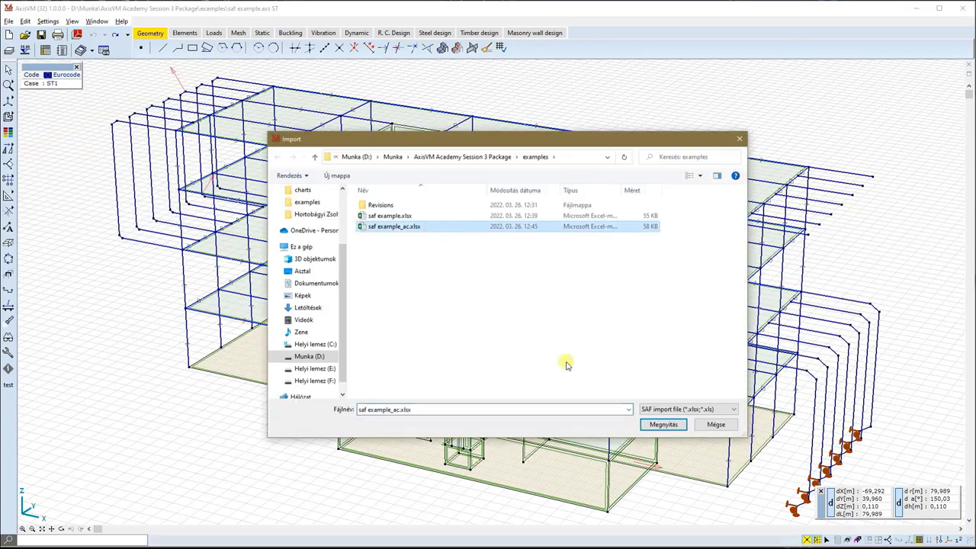
click(656, 425)
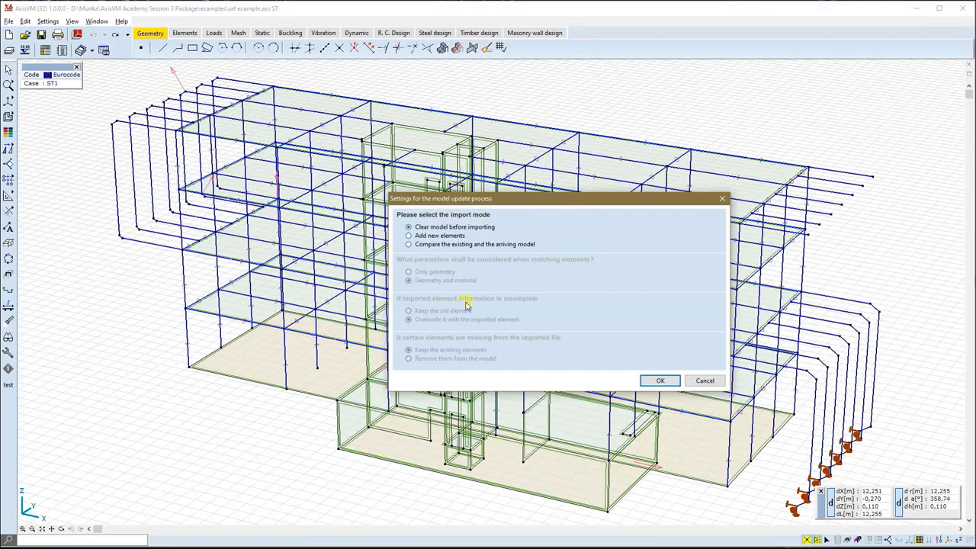
click(409, 244)
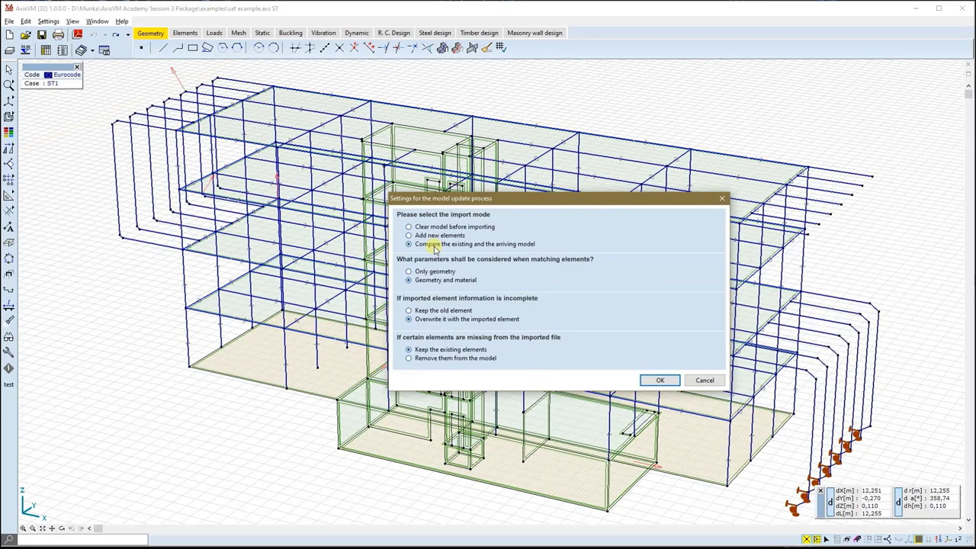
click(661, 382)
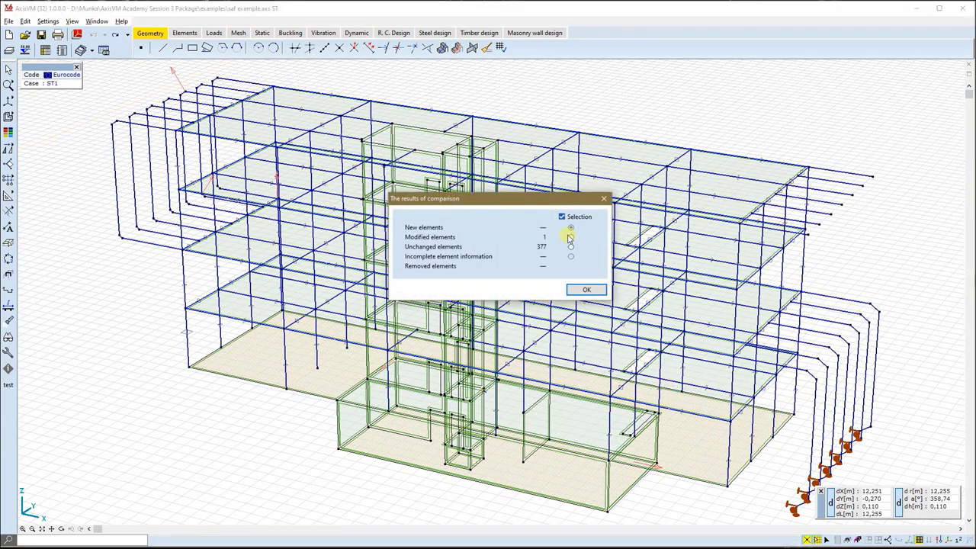
click(590, 290)
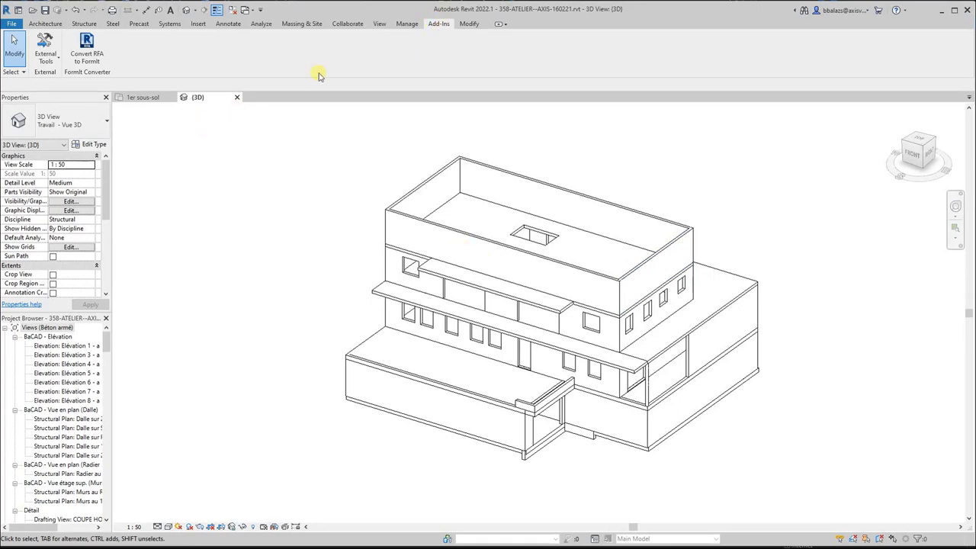
- In the AxisVM Interface, set the export target to example.rae and export all elements, not only selected
click(46, 50)
click(71, 77)
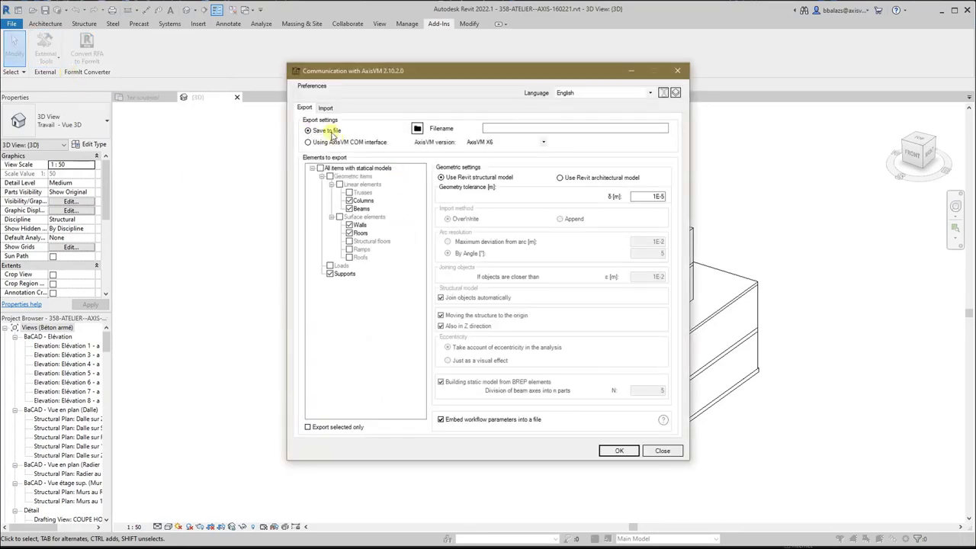
click(417, 129)
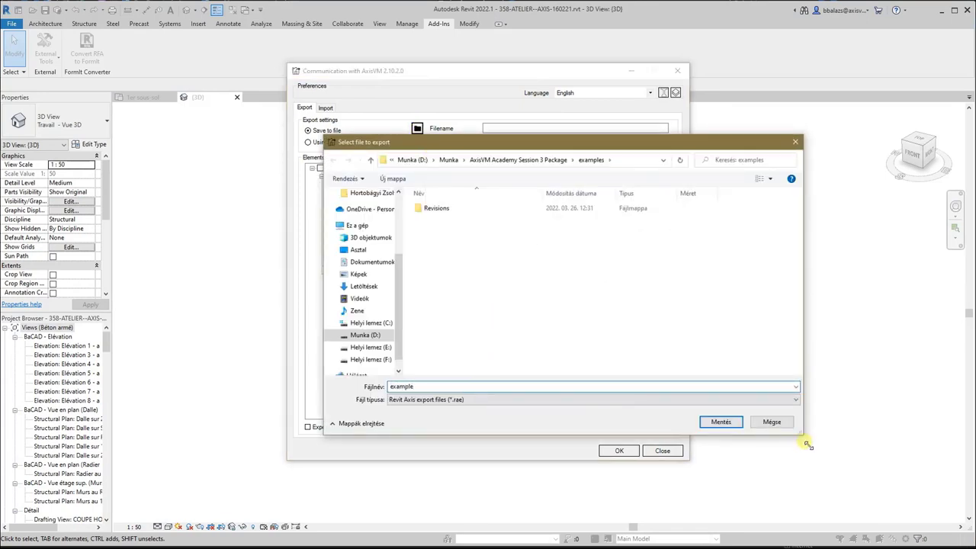
click(721, 421)
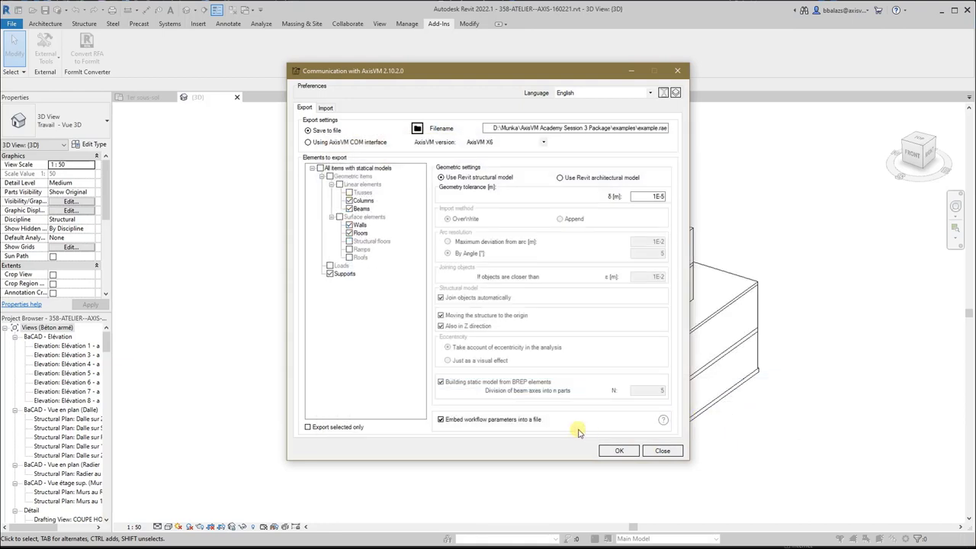
click(308, 428)
click(308, 428)
- Start the export and review section recognition for the 200 mm, 20 x 20cm and 300 x 600mm sections
click(619, 450)
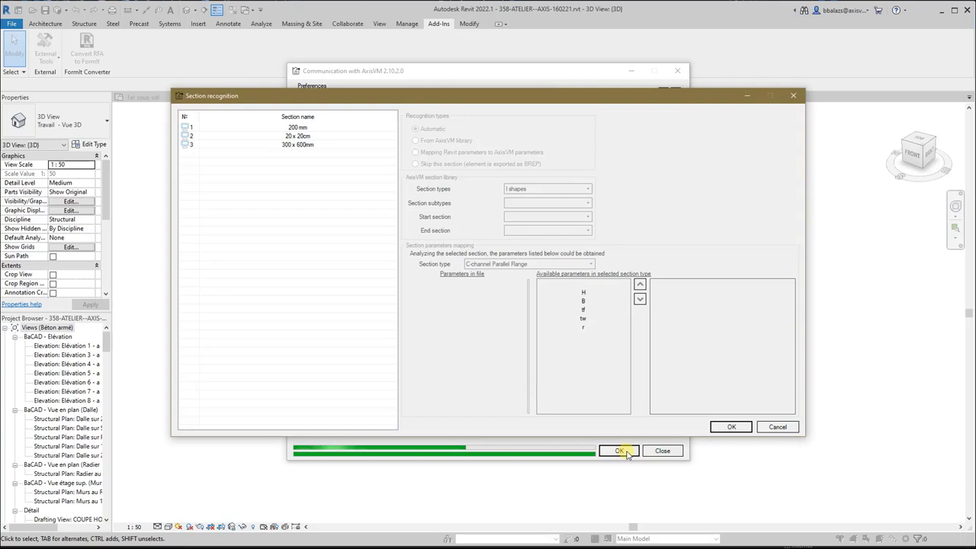
click(324, 128)
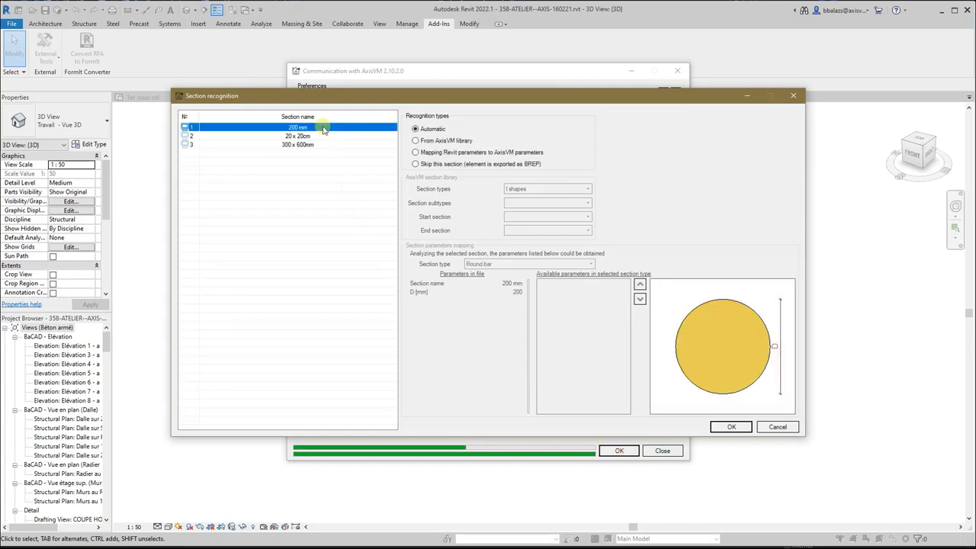
click(324, 136)
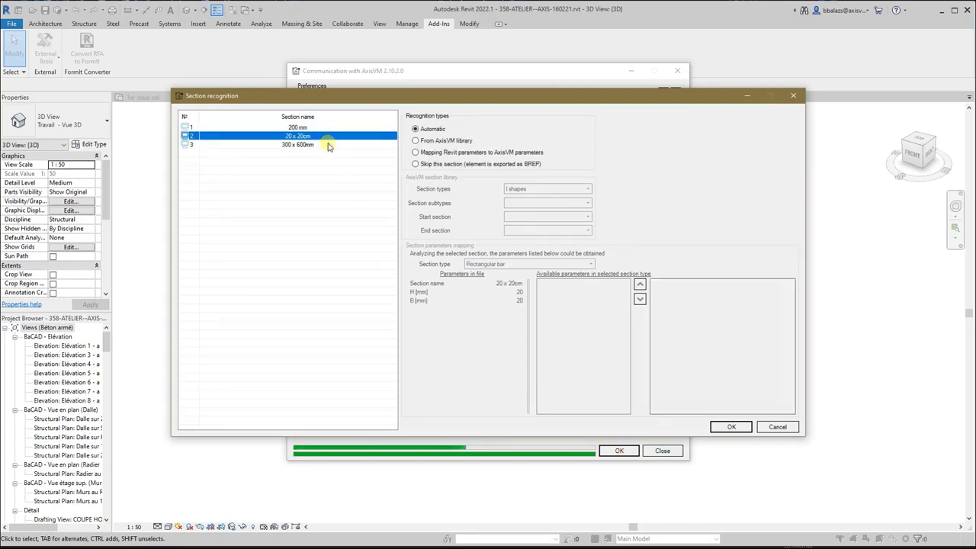
click(330, 145)
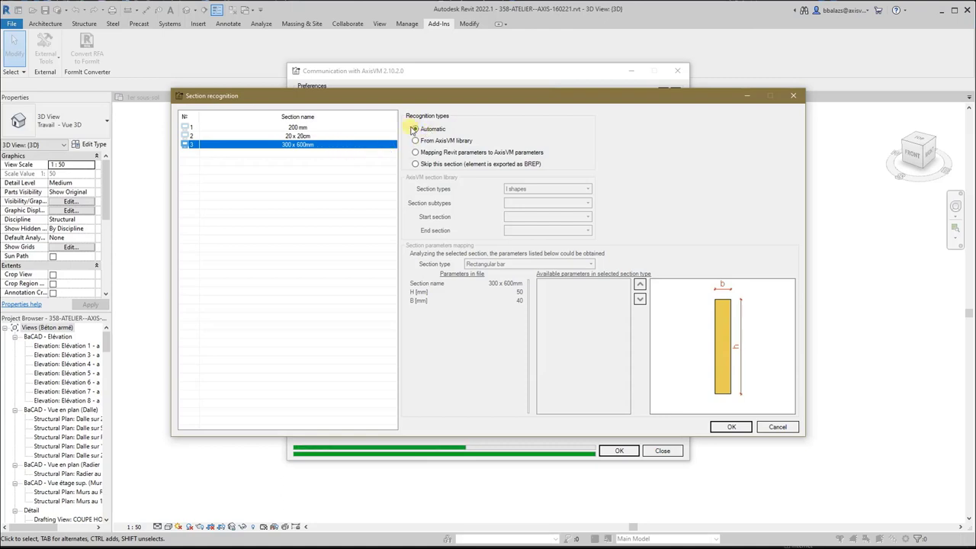
click(728, 427)
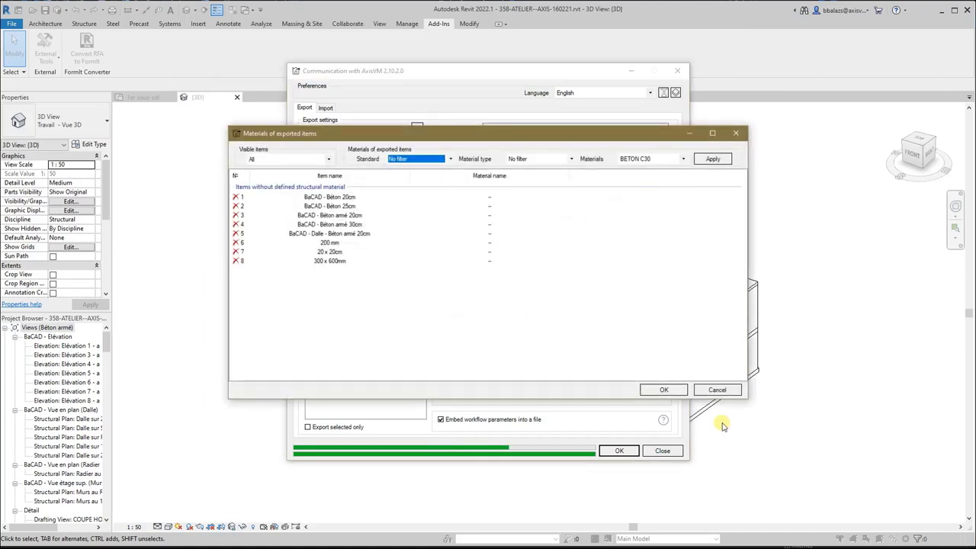
- Assign BETON C30 to all eight items lacking a structural material and finish the export
click(458, 190)
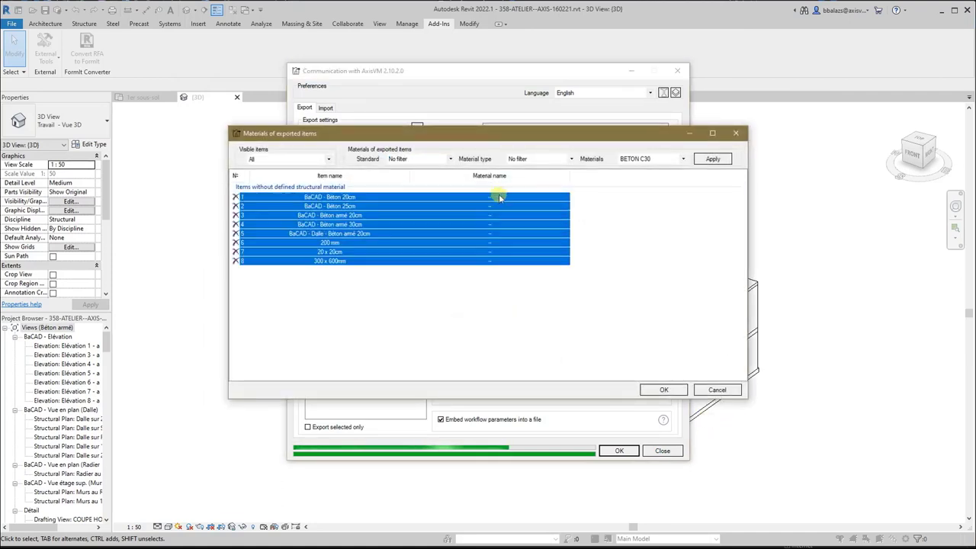
click(712, 158)
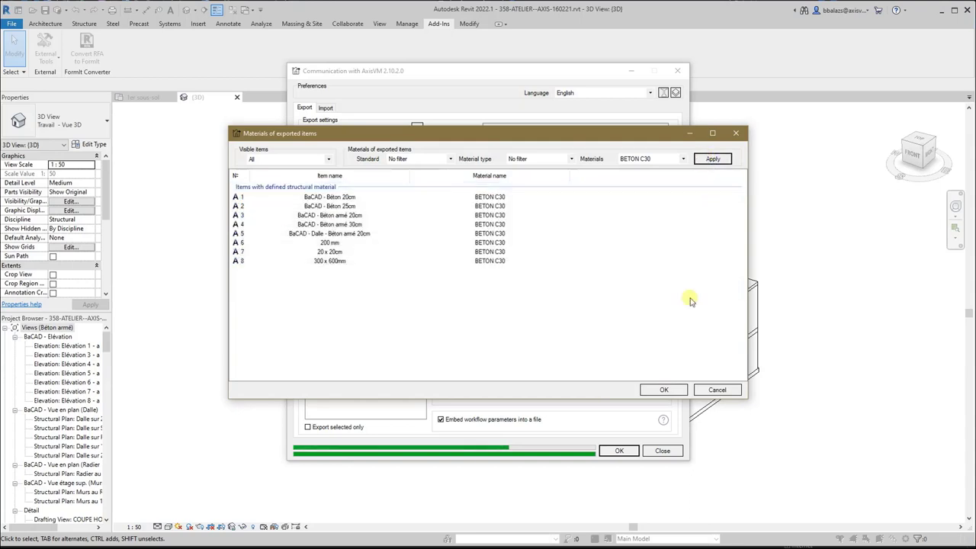
click(674, 390)
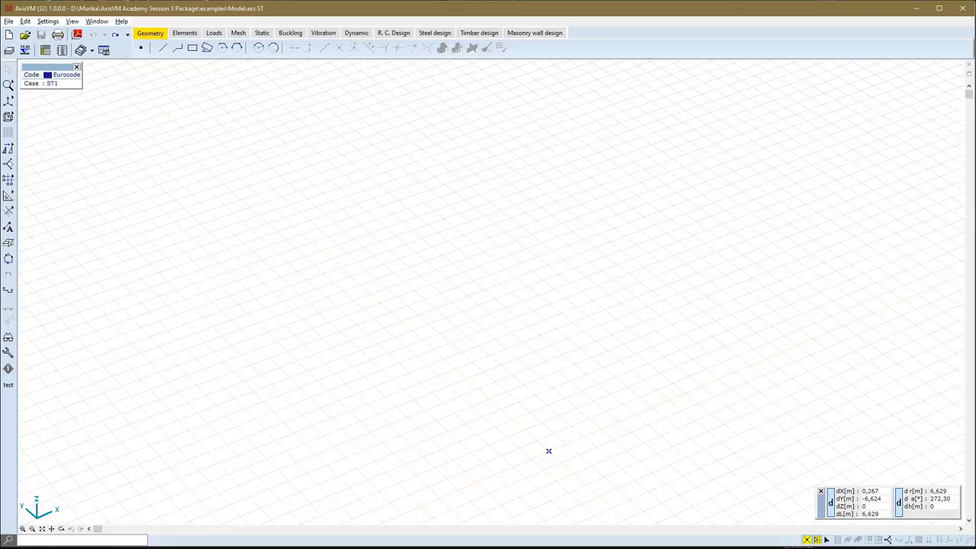
- Import example.rae into AxisVM using the Revit import file (*.rae) file type
click(8, 21)
click(50, 105)
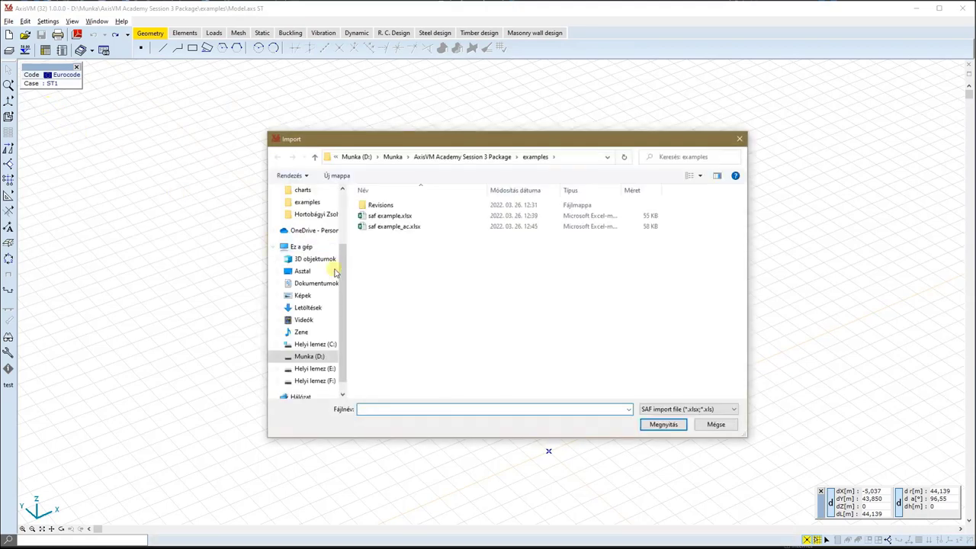
click(686, 409)
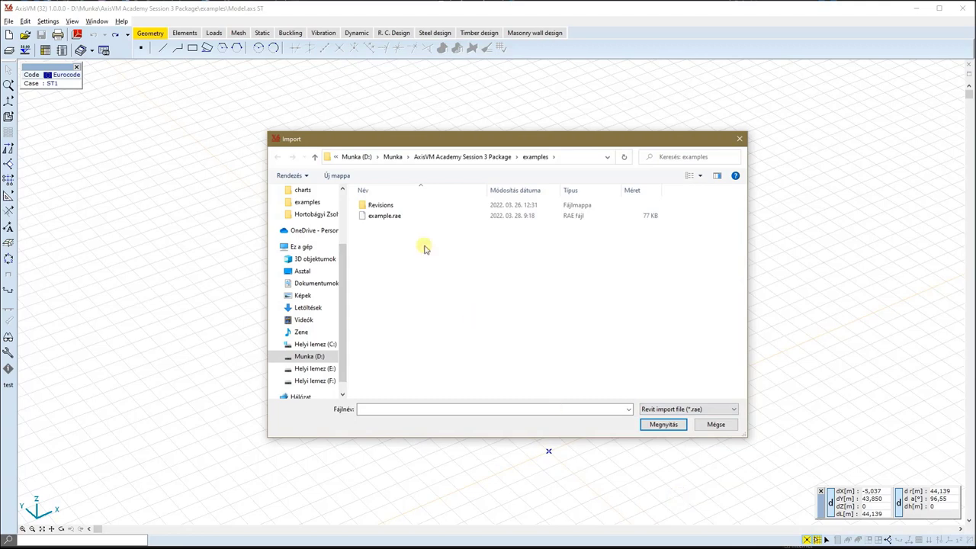
click(389, 217)
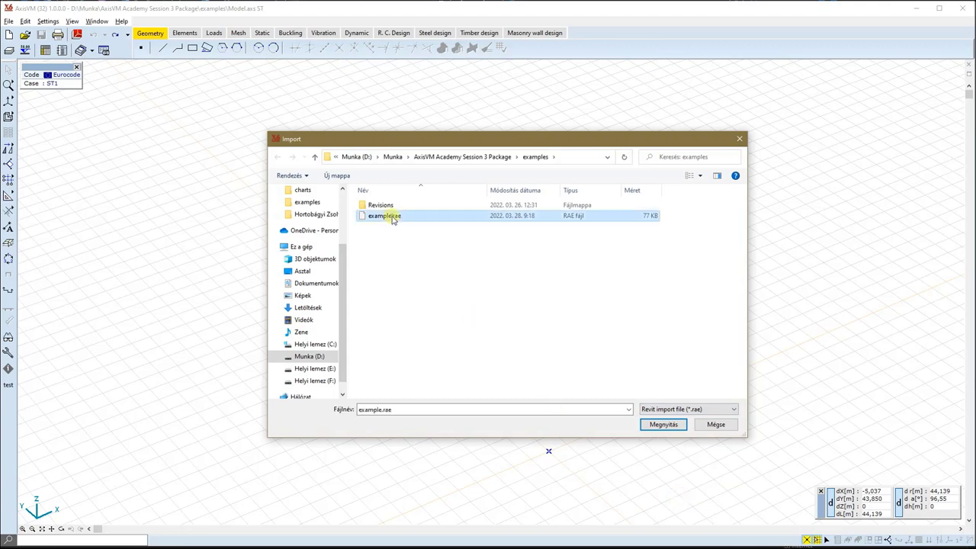
click(663, 425)
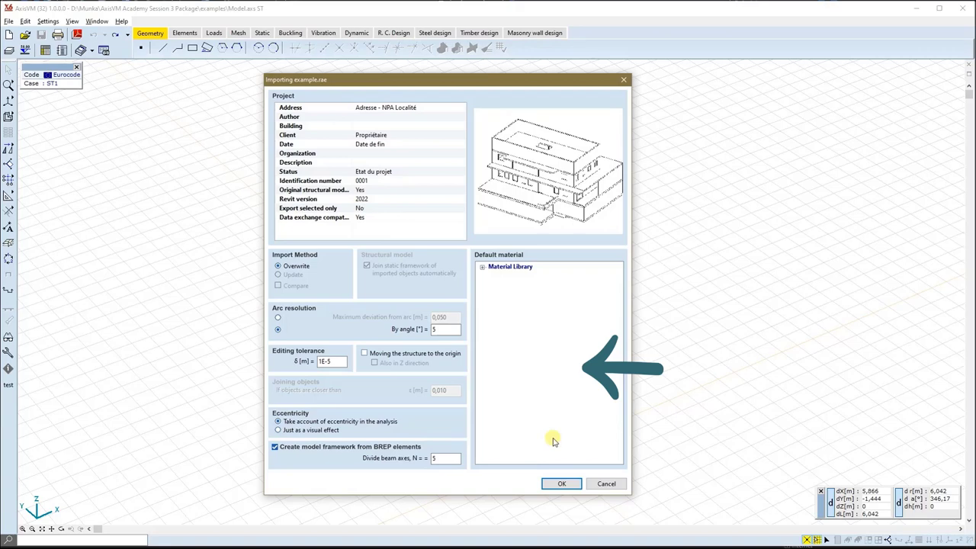
- Accept the import settings, then orbit the building and render it with hidden line removal
click(562, 484)
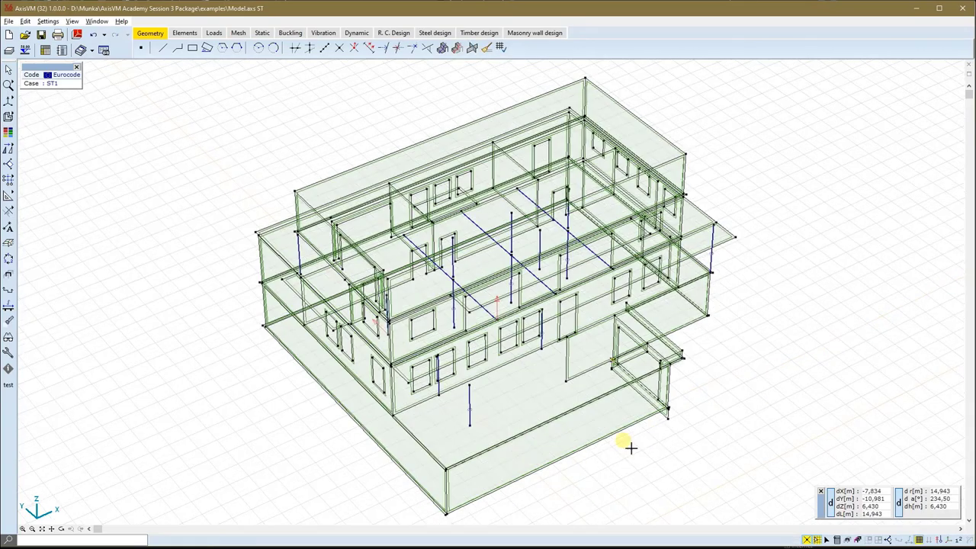
shift+middle_drag(628, 464, 584, 392)
mouse_move(8, 116)
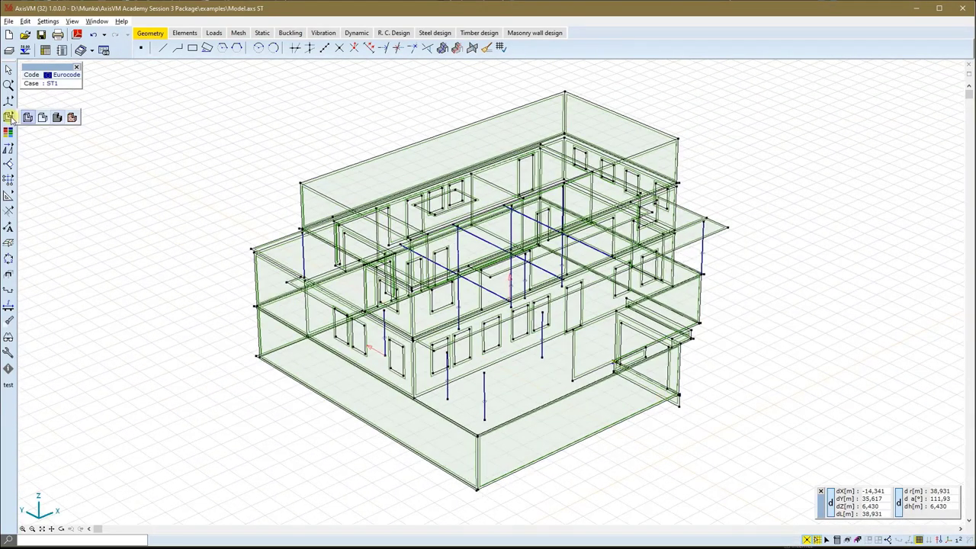
click(42, 117)
mouse_move(220, 344)
shift+middle_down()
mouse_move(431, 283)
mouse_move(747, 255)
mouse_move(516, 231)
mouse_move(248, 331)
mouse_move(241, 350)
mouse_move(246, 327)
shift+middle_up()
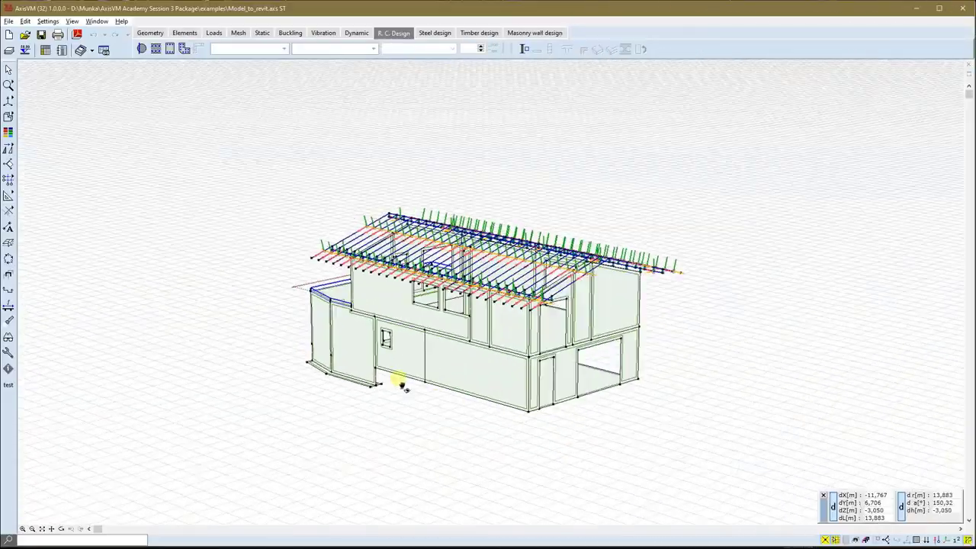
shift+middle_drag(402, 379, 526, 270)
- Export the model from AxisVM to Revit (*.are) under the name Model_to_revit
click(9, 20)
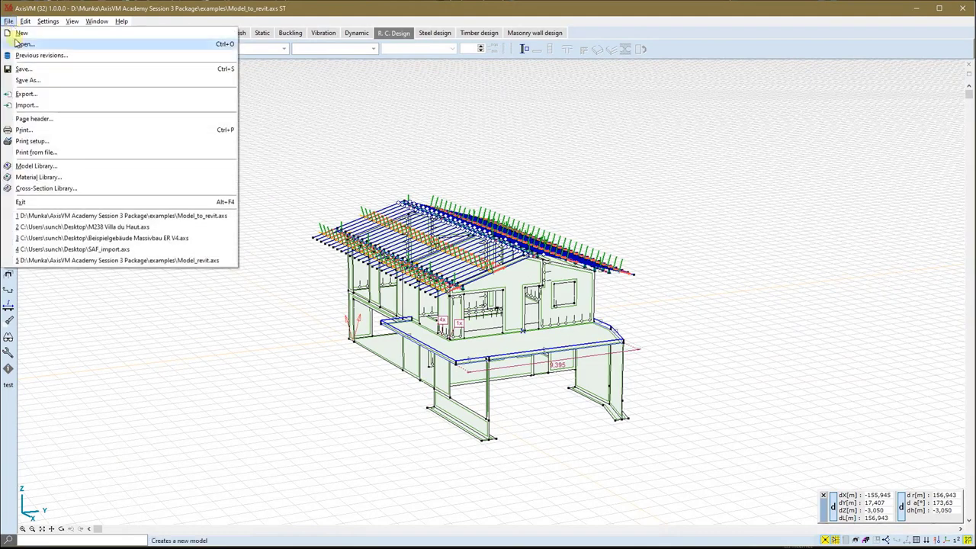
click(26, 94)
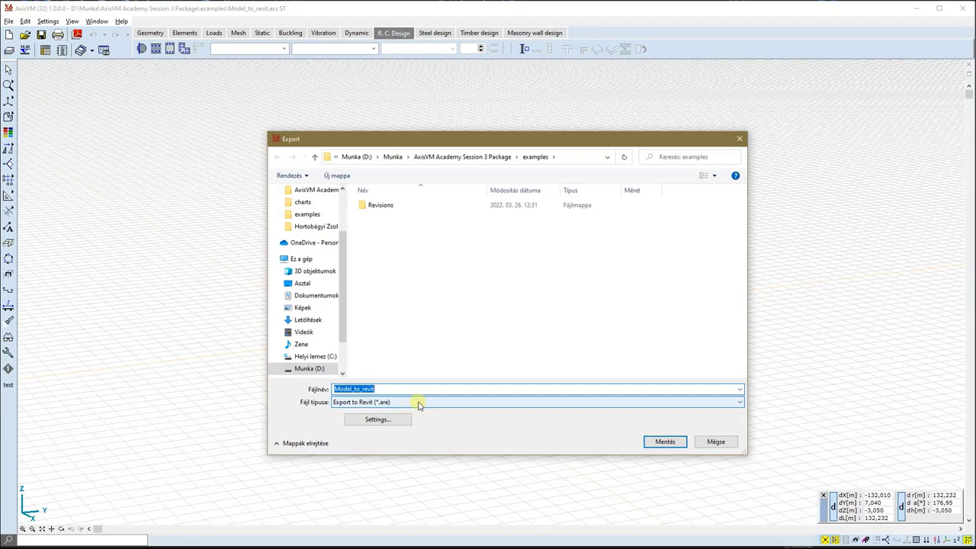
click(655, 443)
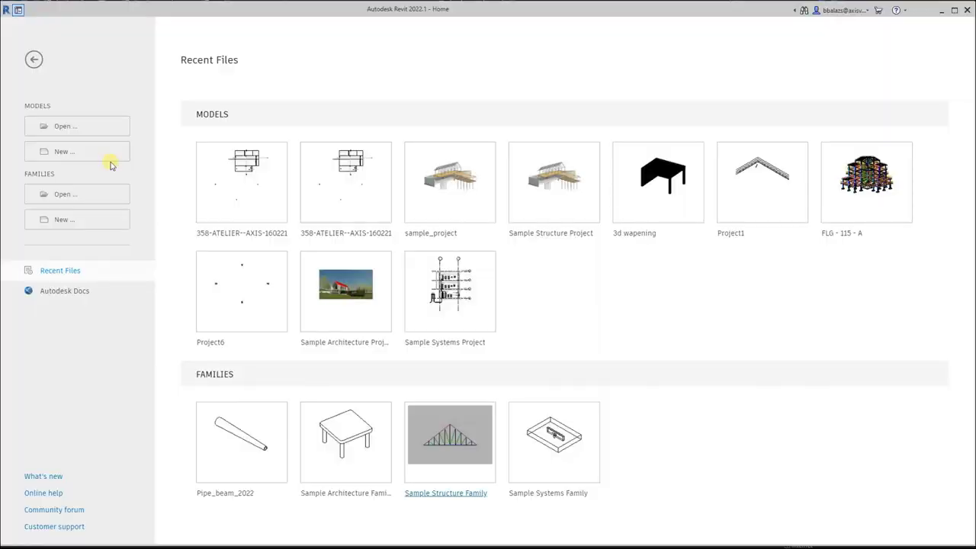
- Leave Revit's Home page and launch the AxisVM Interface from External Tools
click(34, 59)
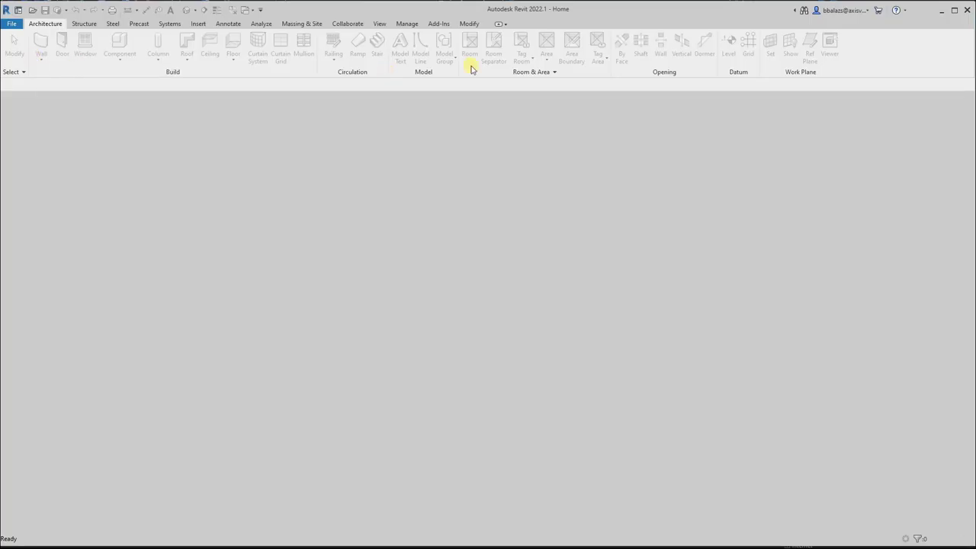
click(440, 24)
click(46, 52)
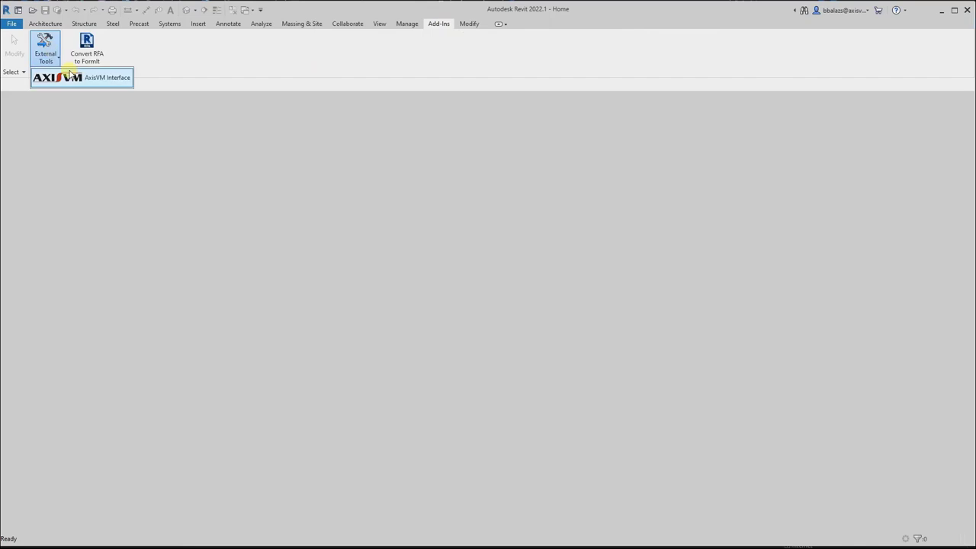
click(70, 76)
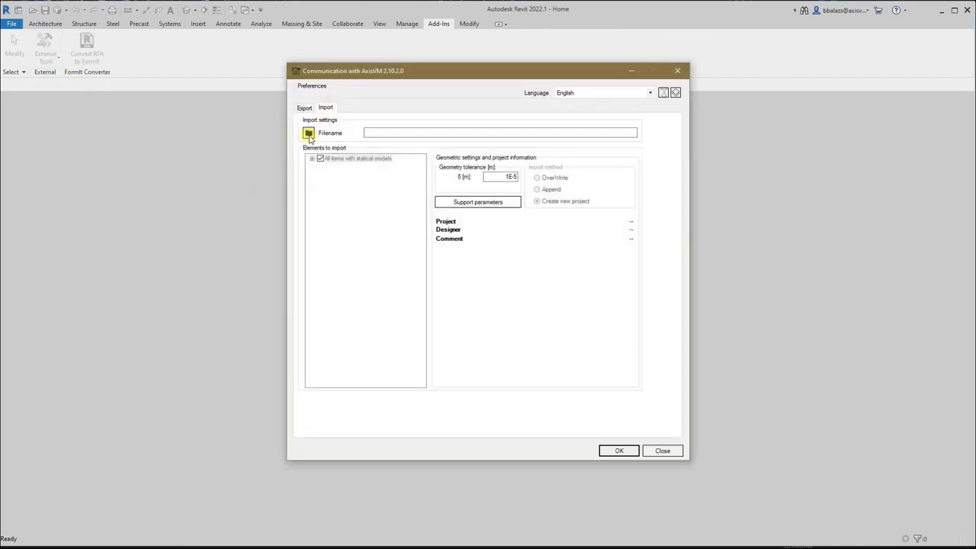
- Choose Model_to_revit.are as the file to import and start the import into Revit
click(309, 134)
click(467, 220)
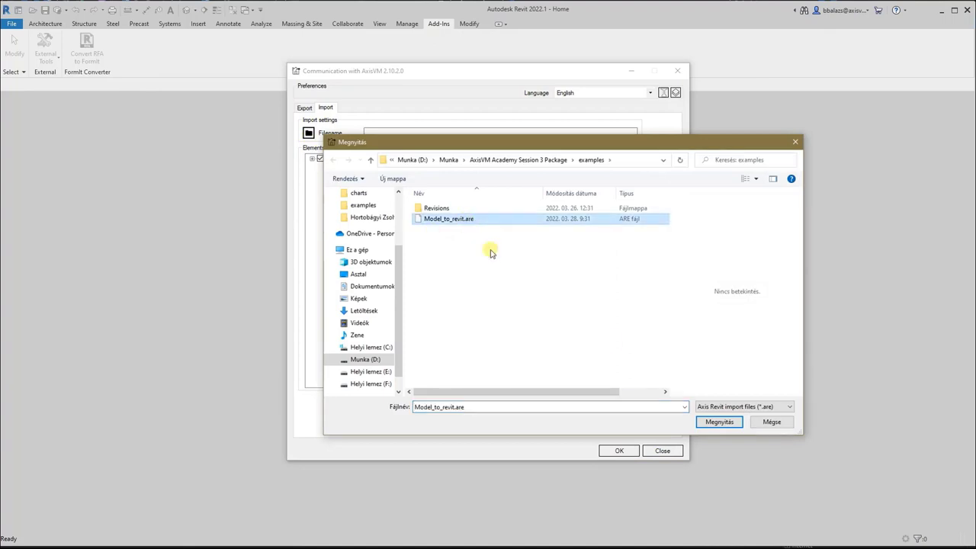
click(735, 421)
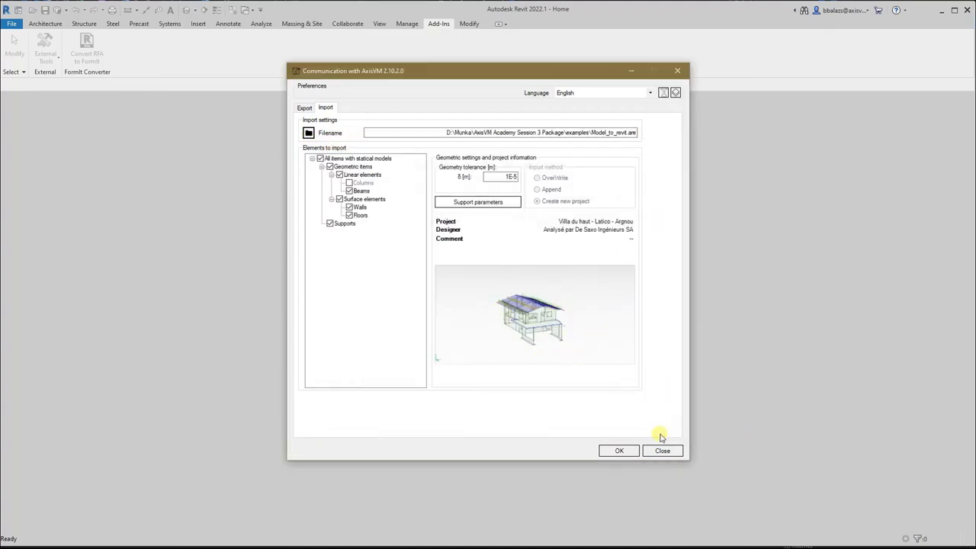
click(633, 452)
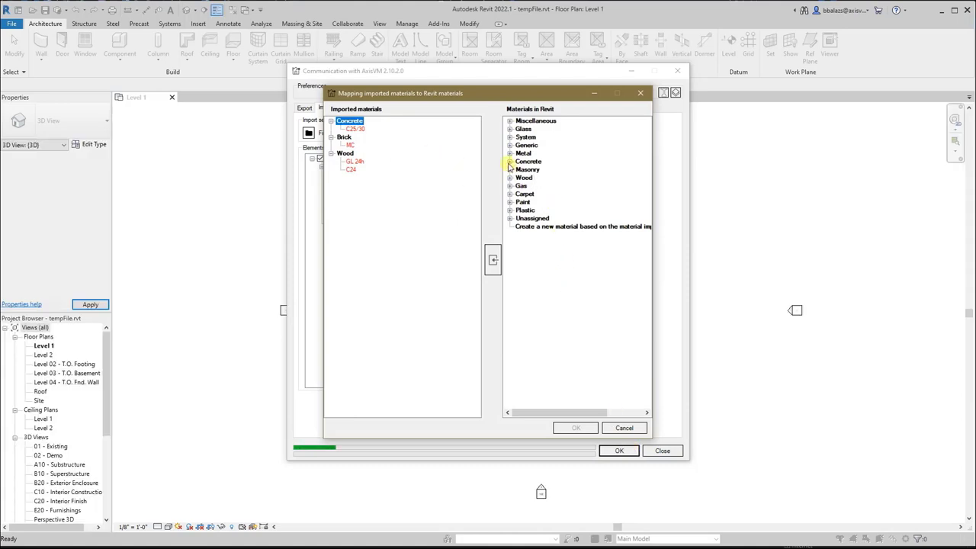
- Map C25/30 to Concrete, Cast-in-Place gray, MC to Brick, Common, and C24 to Softwood, Lumber
click(510, 161)
click(559, 178)
click(493, 260)
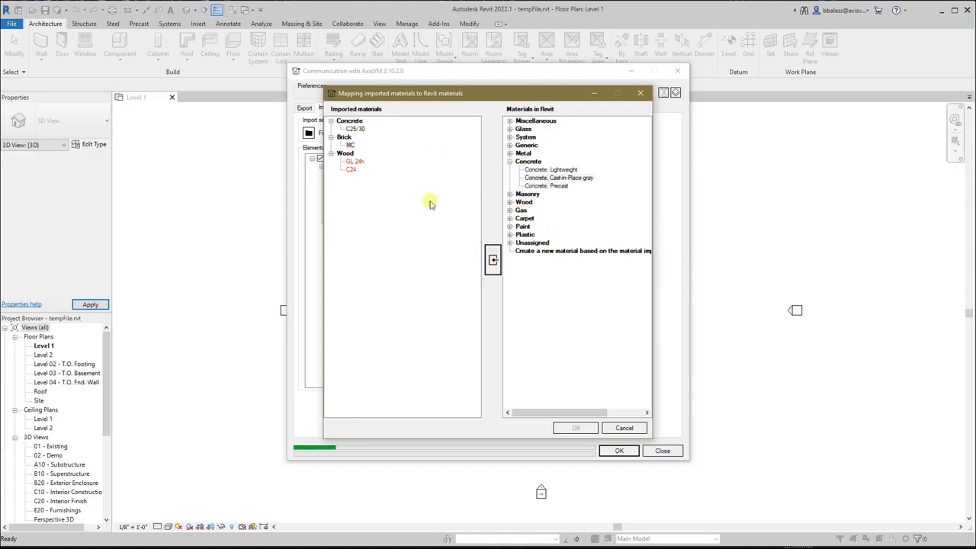
click(510, 194)
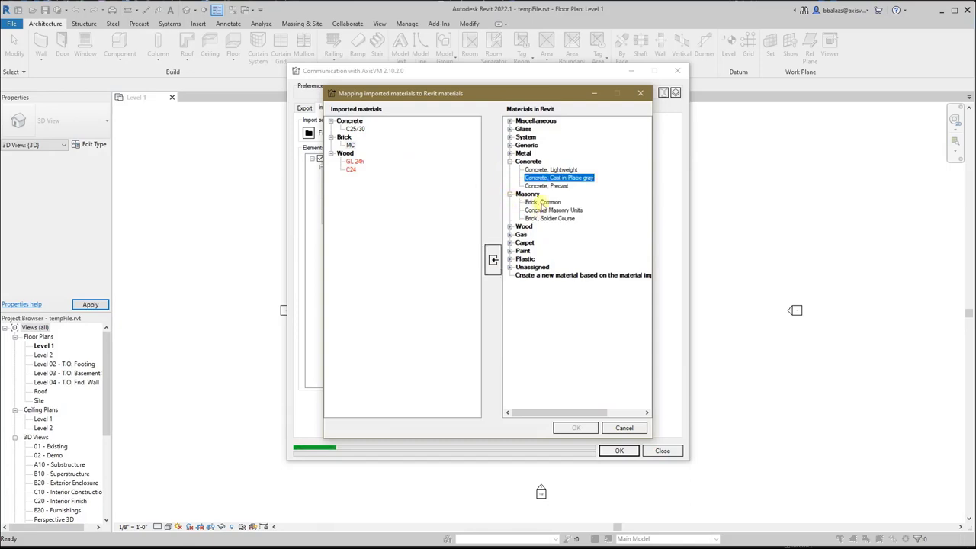
click(543, 202)
click(493, 260)
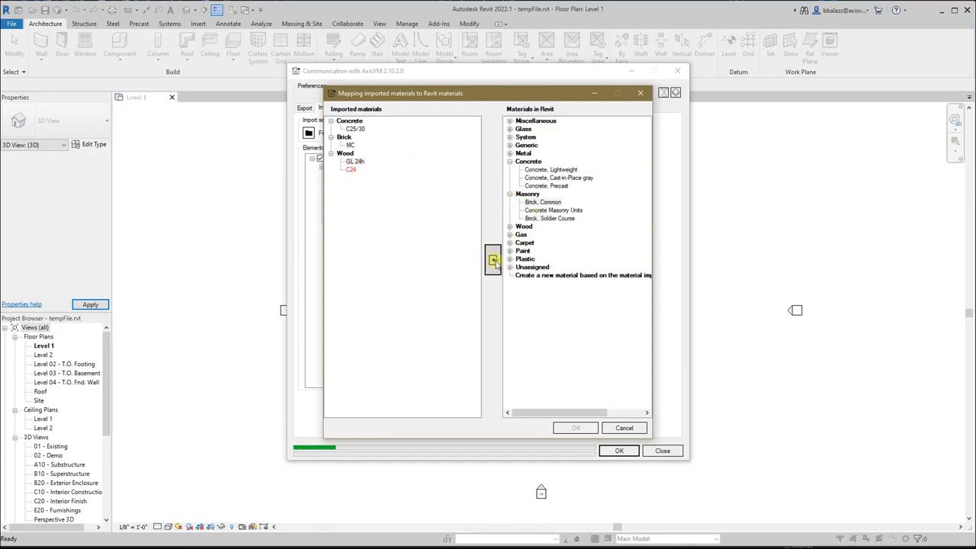
click(509, 227)
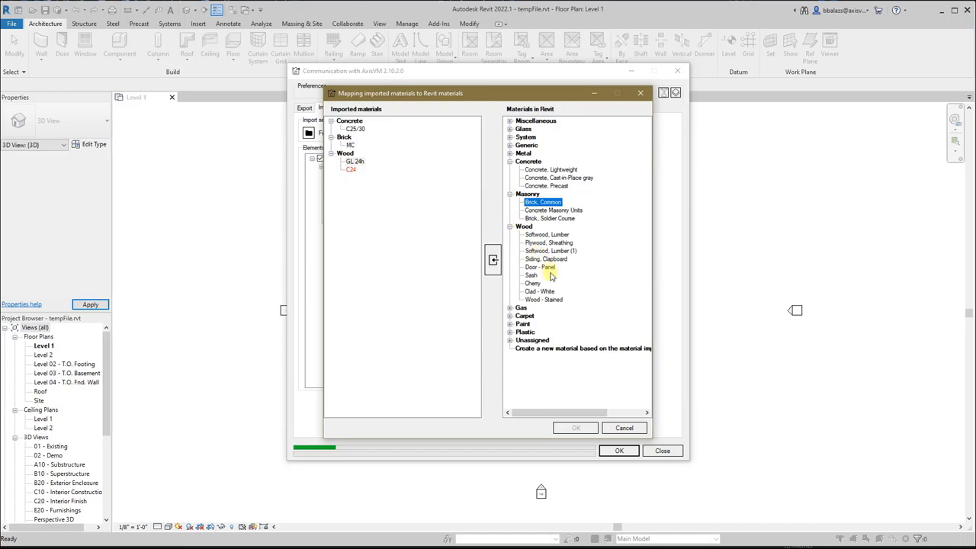
click(545, 234)
click(493, 259)
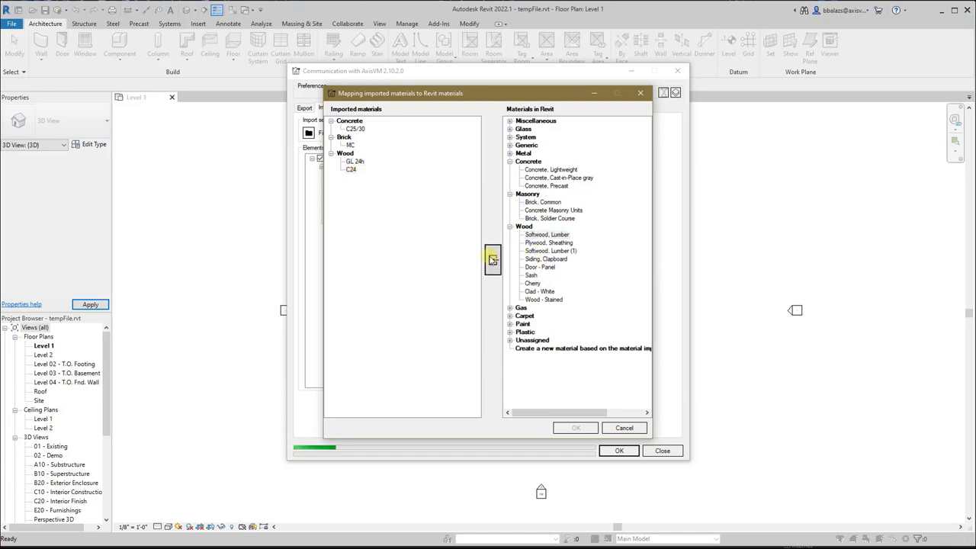
click(580, 428)
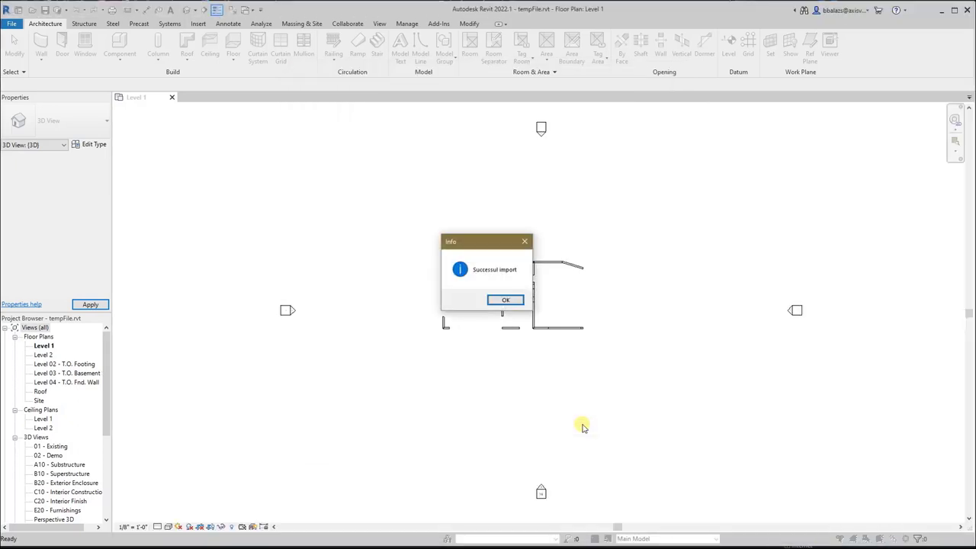
- Dismiss the import success message and orbit the imported house in the default 3D view
click(507, 299)
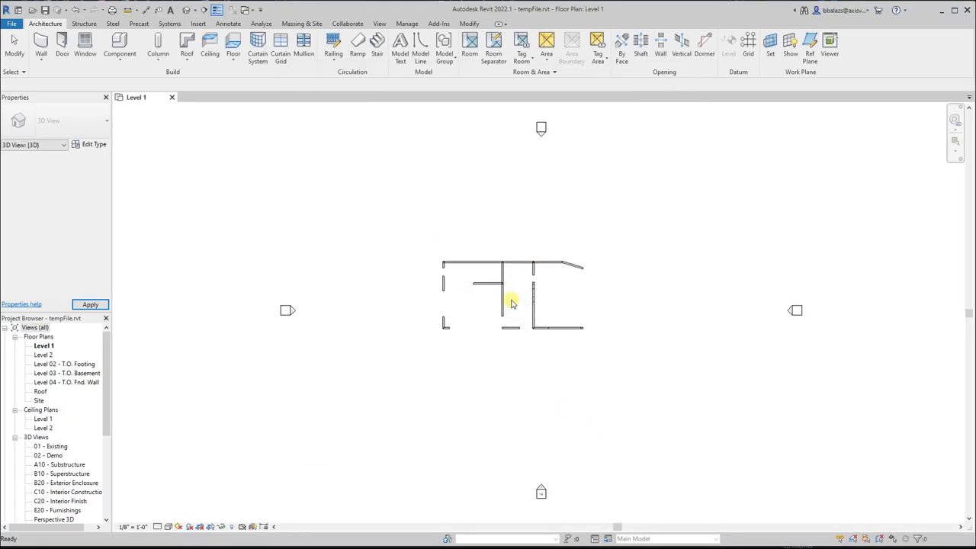
click(186, 9)
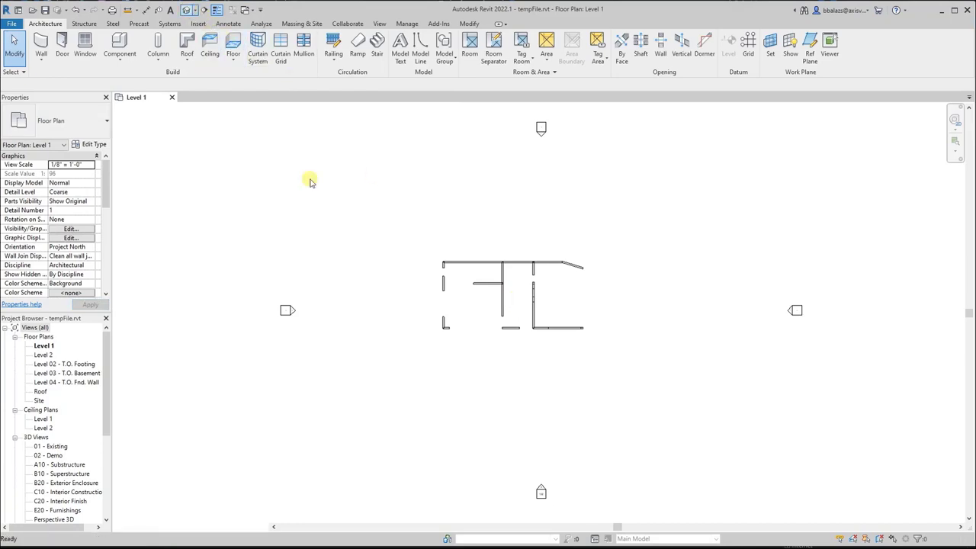
shift+middle_drag(508, 342, 689, 280)
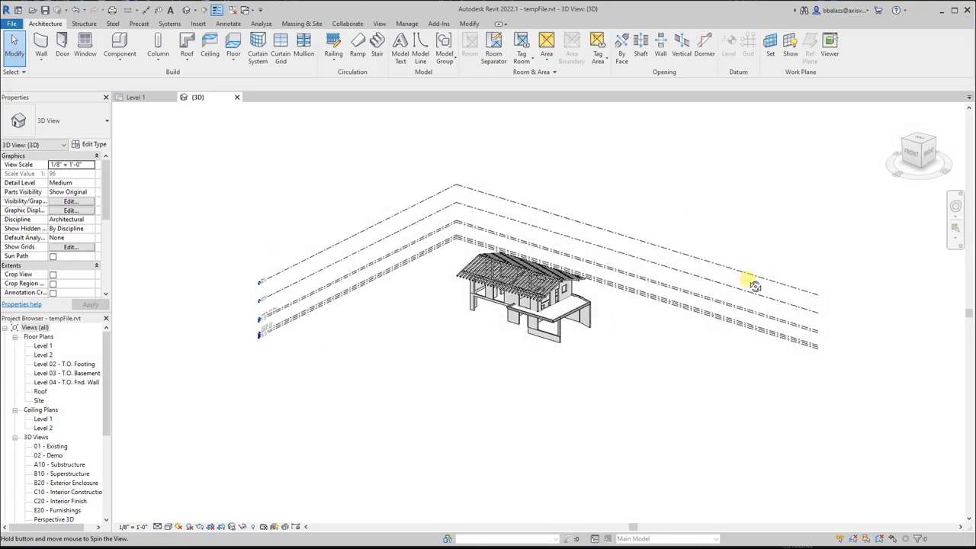
scroll(595, 227, up, 5)
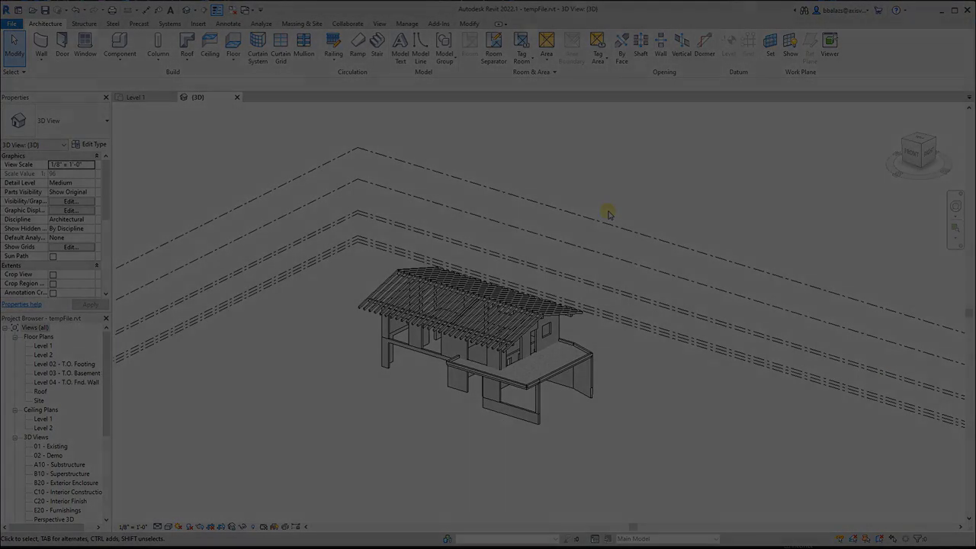